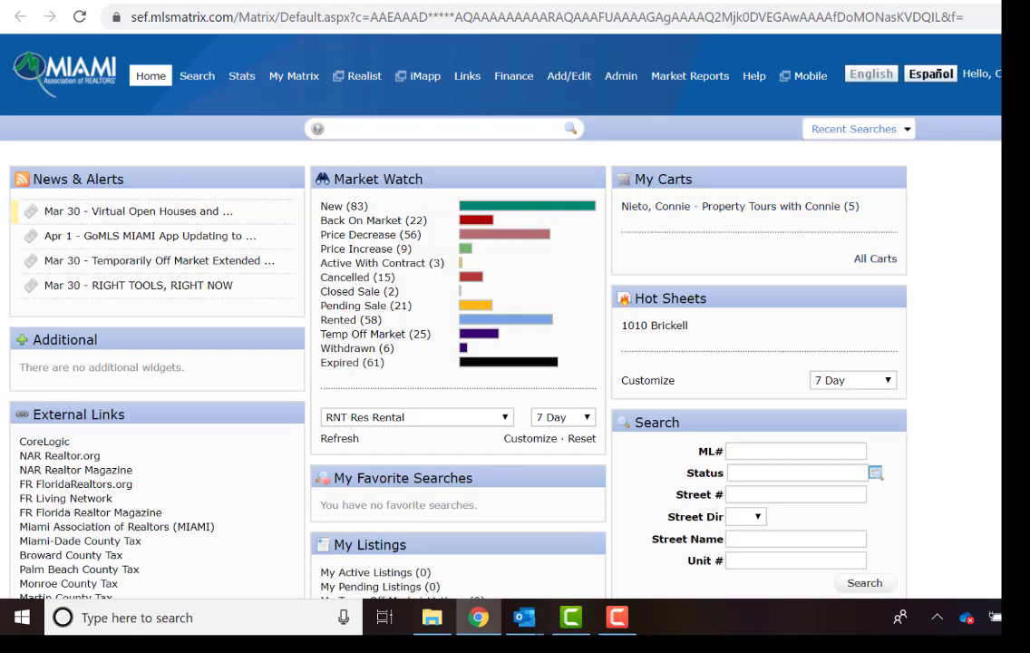
Open the RE1/RE2 Single Family/Condo search form from the Search menu.
mouse_move(196, 77)
click(217, 106)
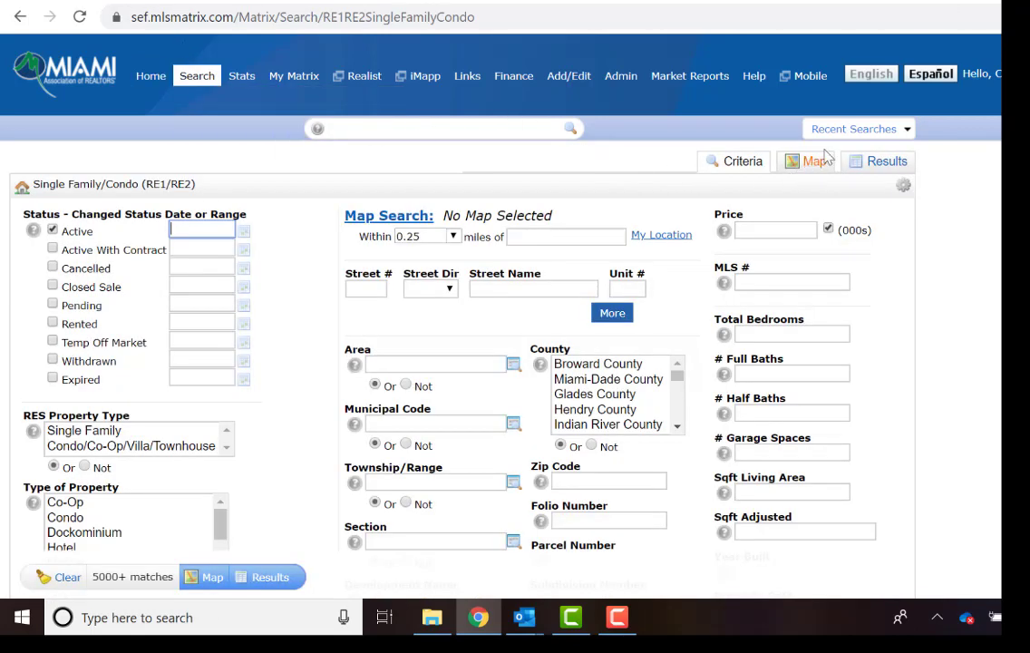
Rerun the latest 20-result search from Recent Searches and check the listings for the tour.
click(852, 129)
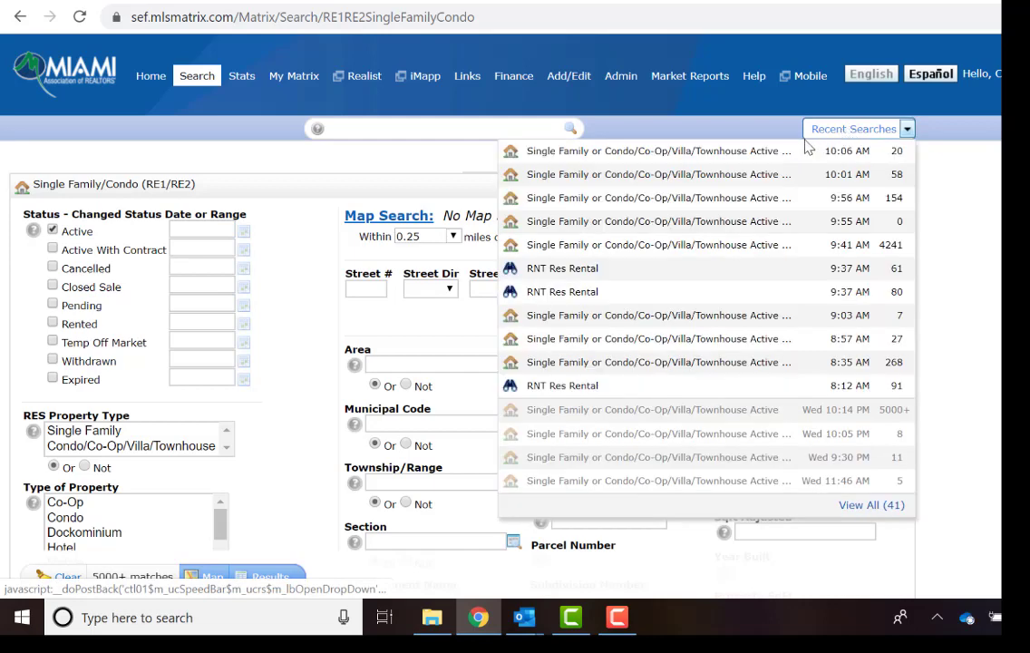
click(691, 152)
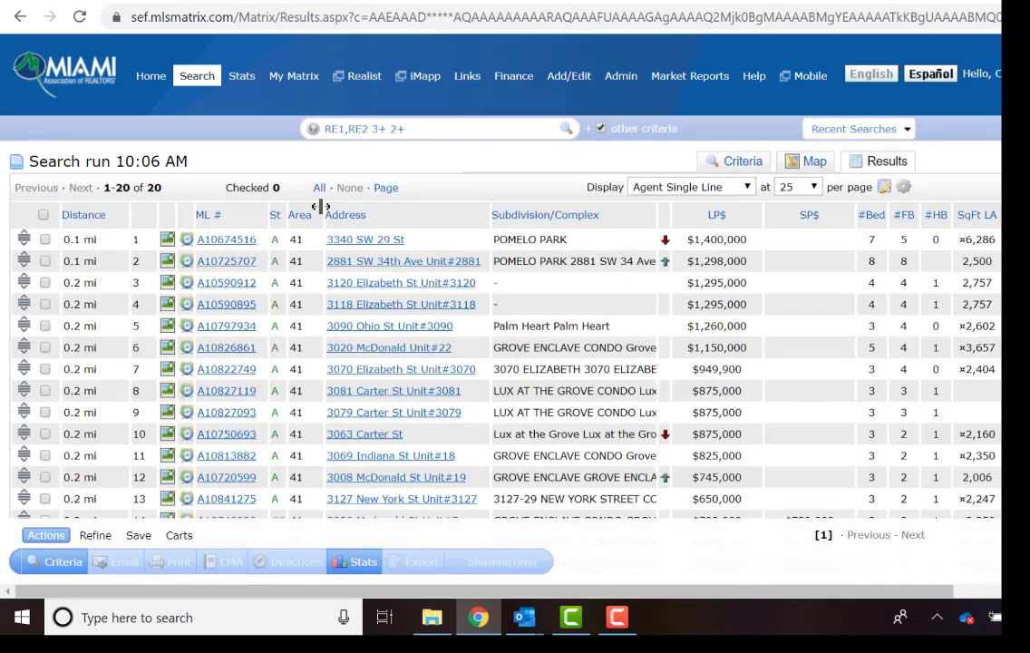
click(45, 239)
click(45, 261)
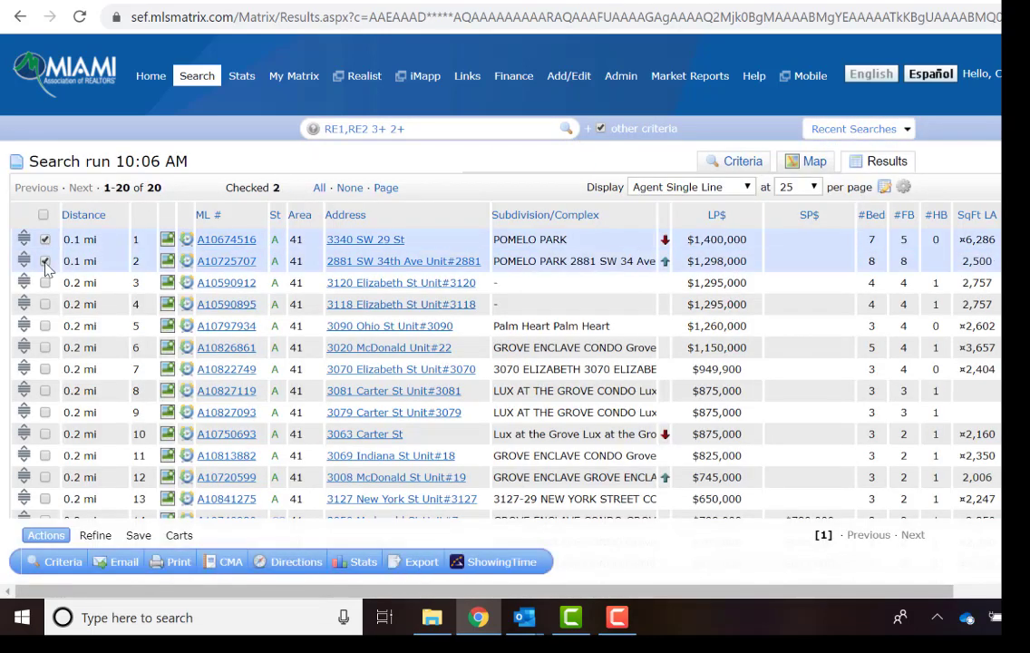
click(45, 282)
drag(580, 597, 753, 598)
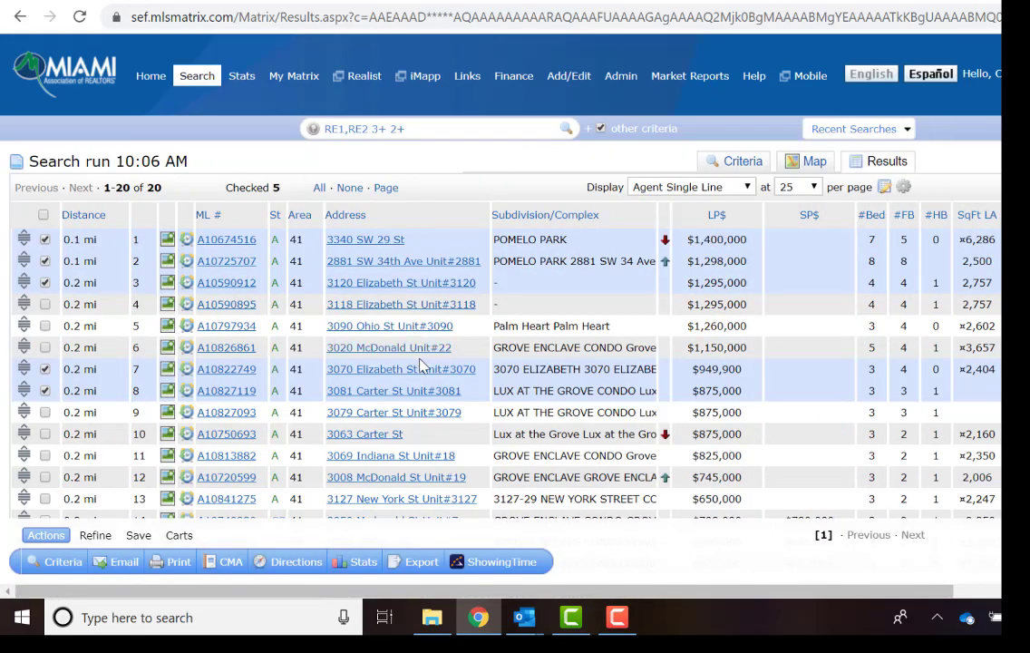
scroll(269, 333, down, 3)
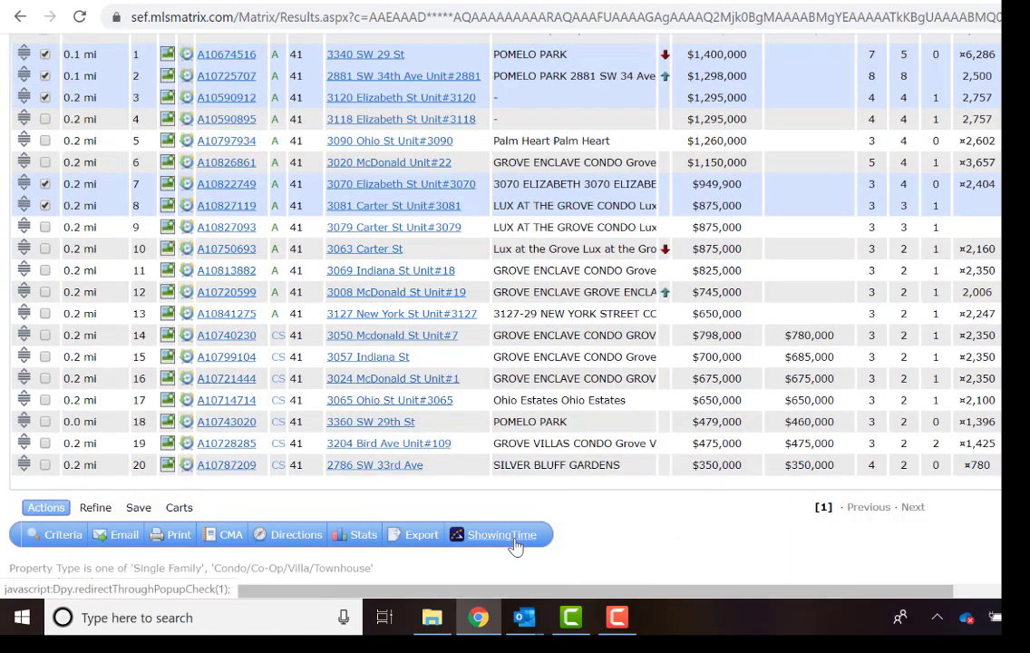
Bring up the Carts options for the checked listings and list the existing carts.
click(180, 510)
scroll(242, 501, down, 2)
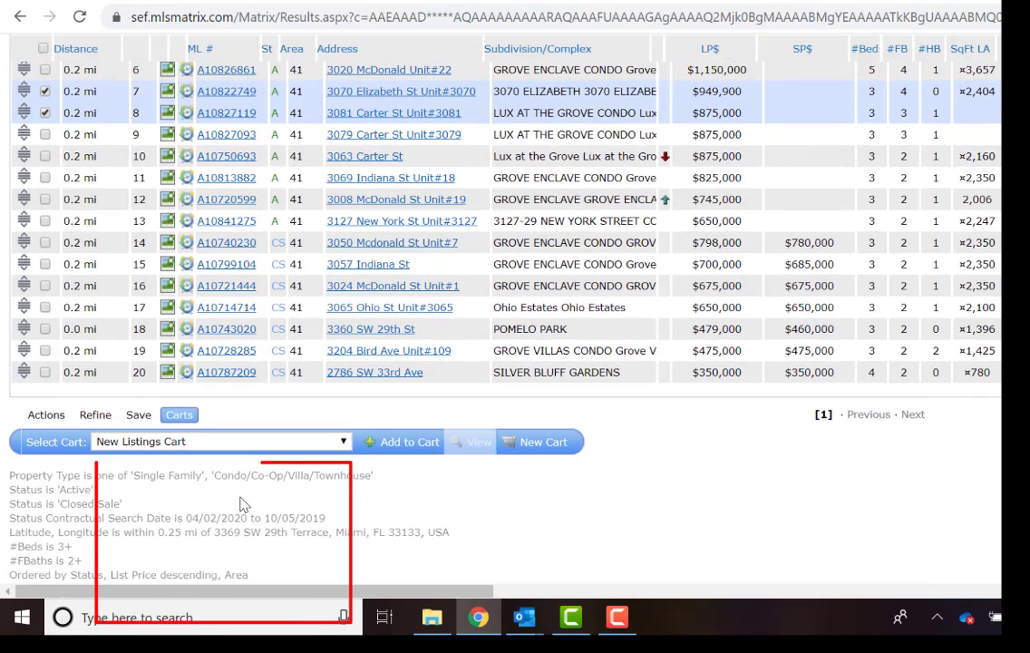
click(258, 450)
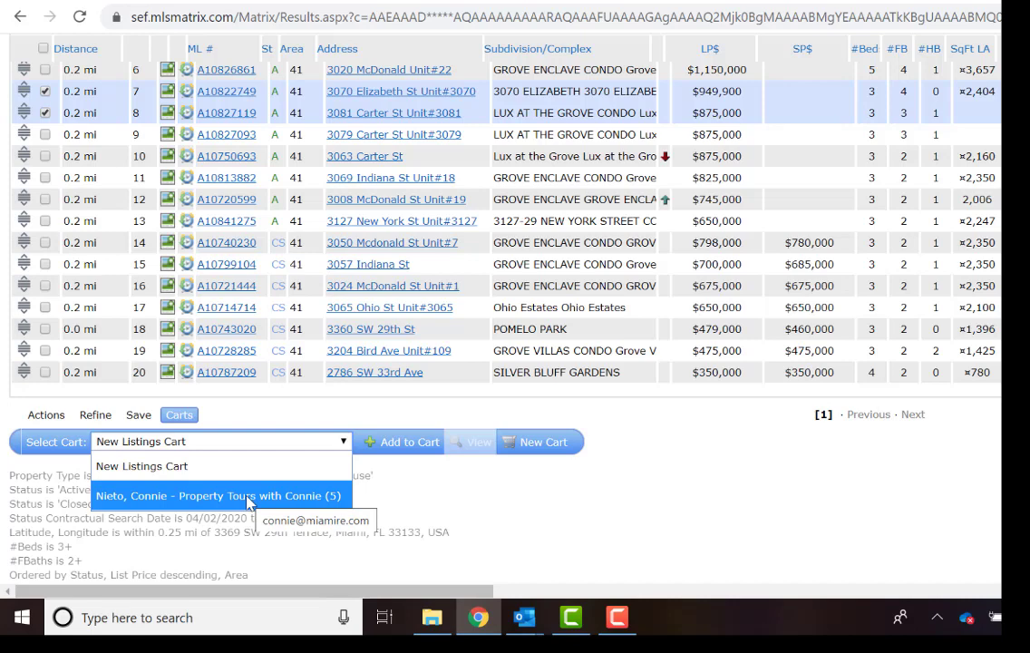
Close the cart list, start a New Cart with no contact chosen, and head to Create a New Contact.
click(207, 472)
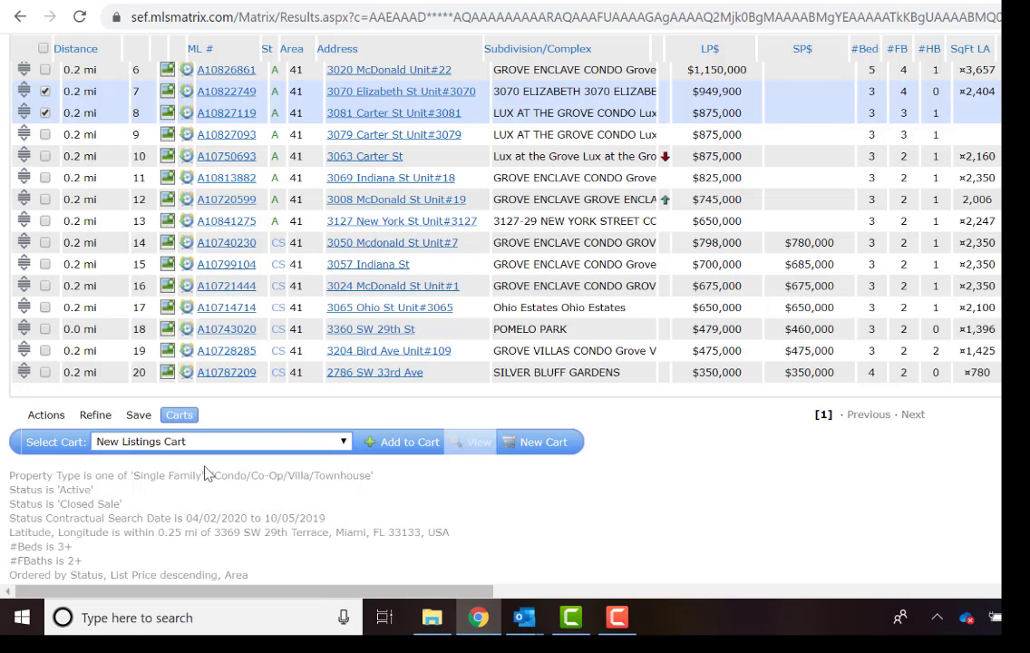
click(564, 443)
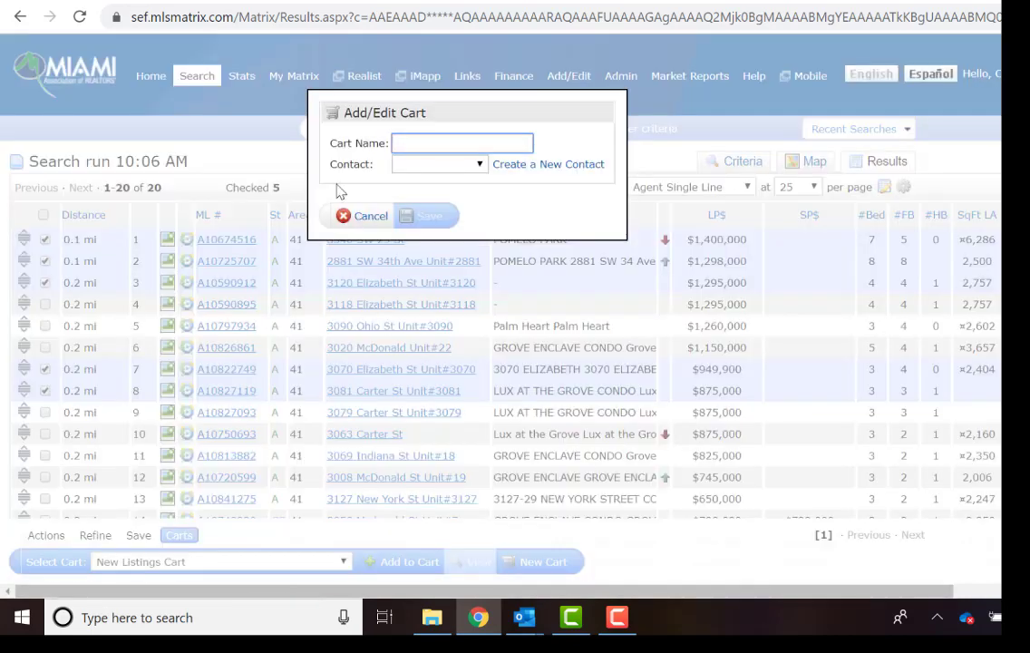
click(444, 166)
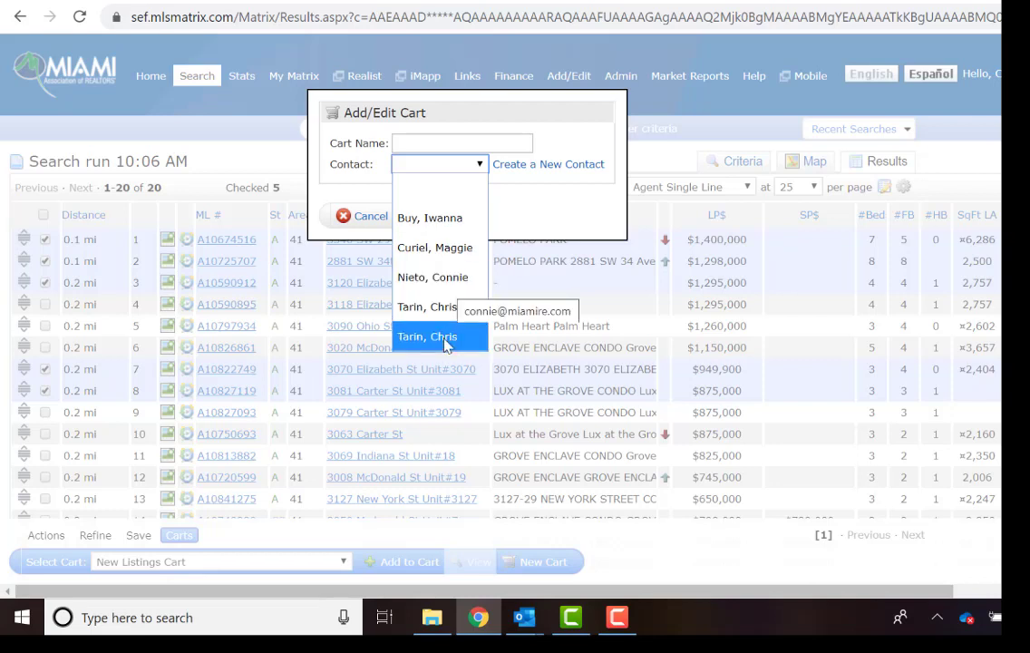
click(429, 139)
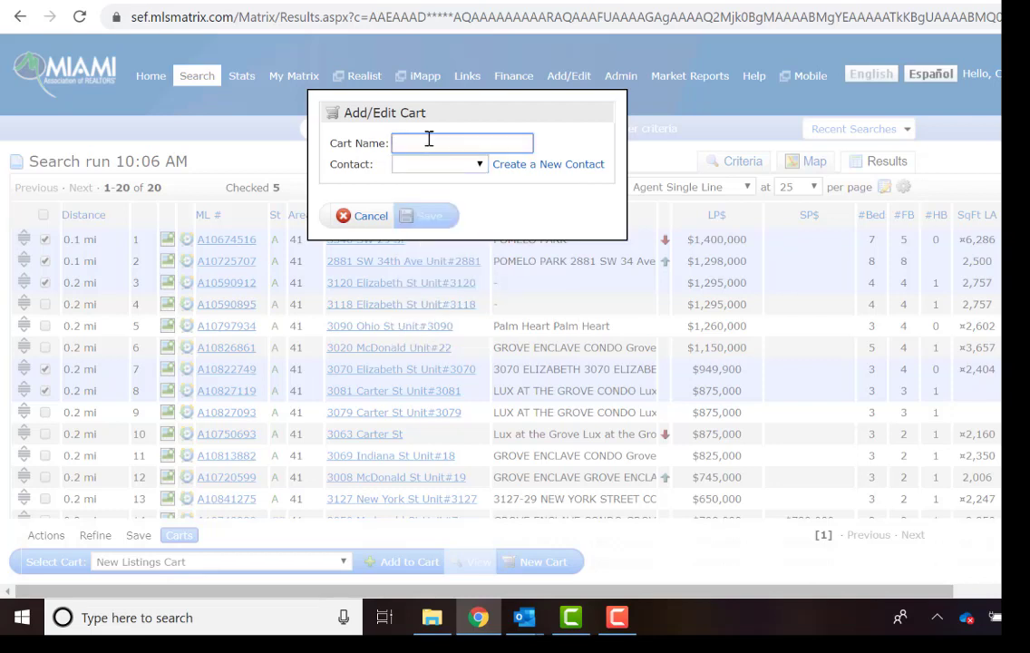
click(438, 166)
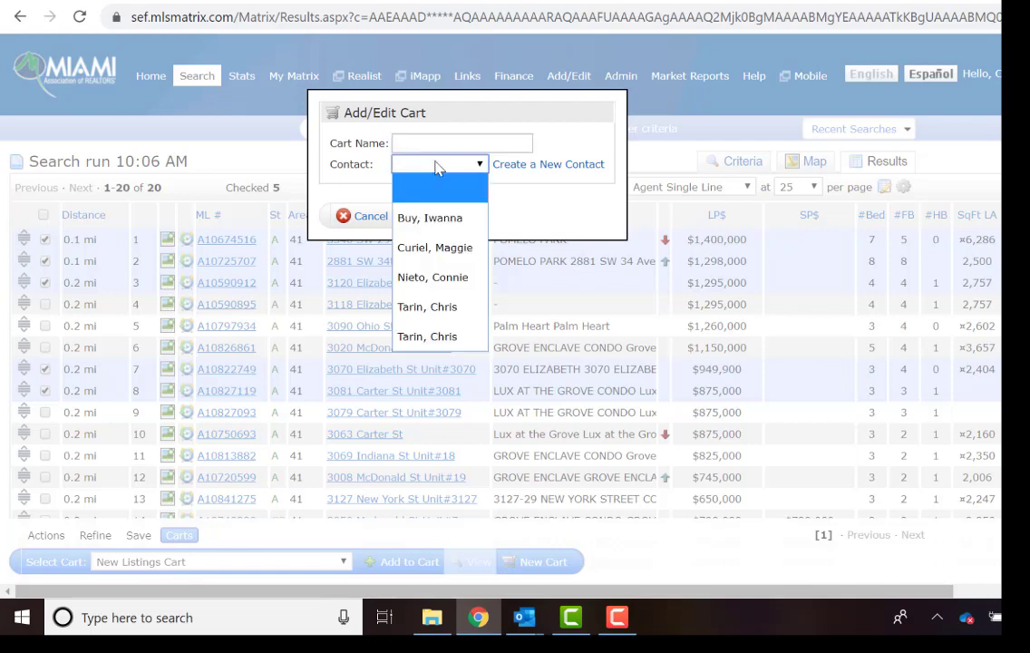
click(436, 168)
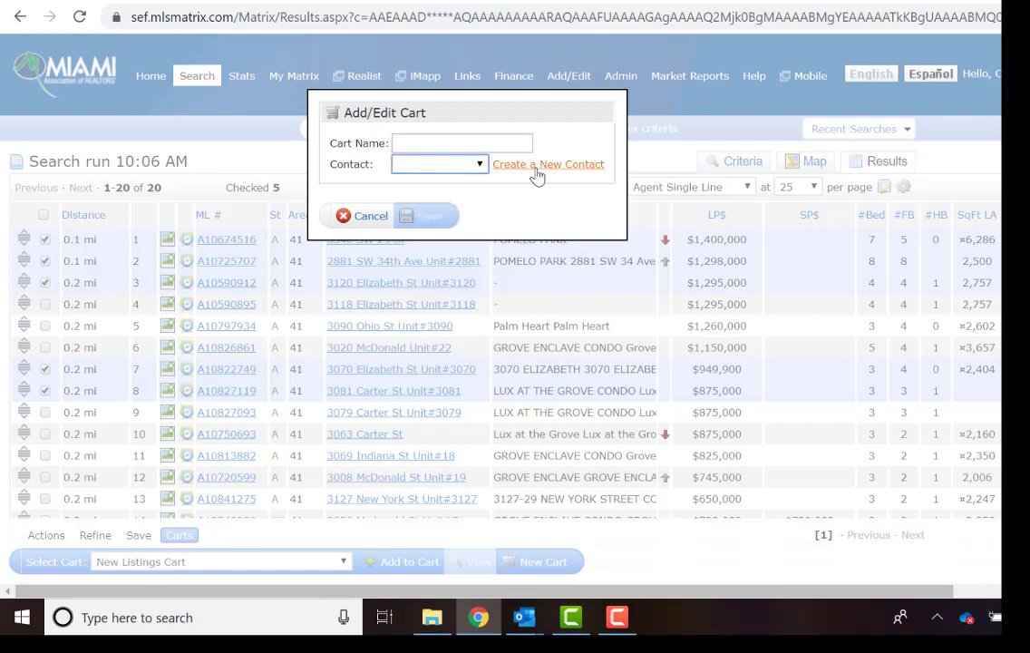
click(537, 167)
Save a new Buyer contact with the buyer's first and last name, e-mail and phone number.
click(467, 148)
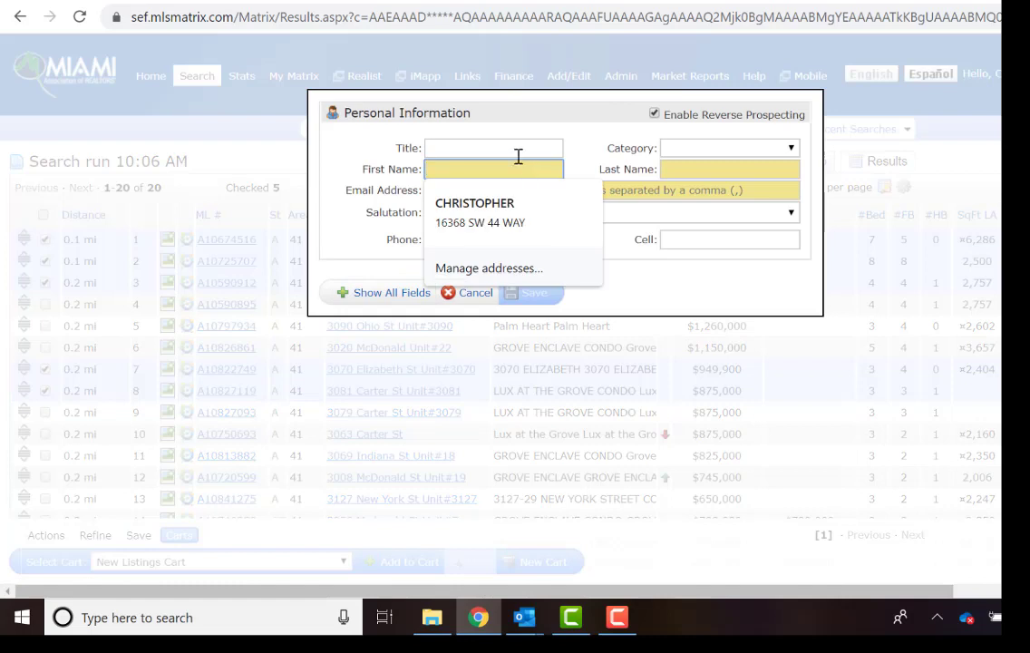
click(465, 169)
key(Tab)
click(450, 189)
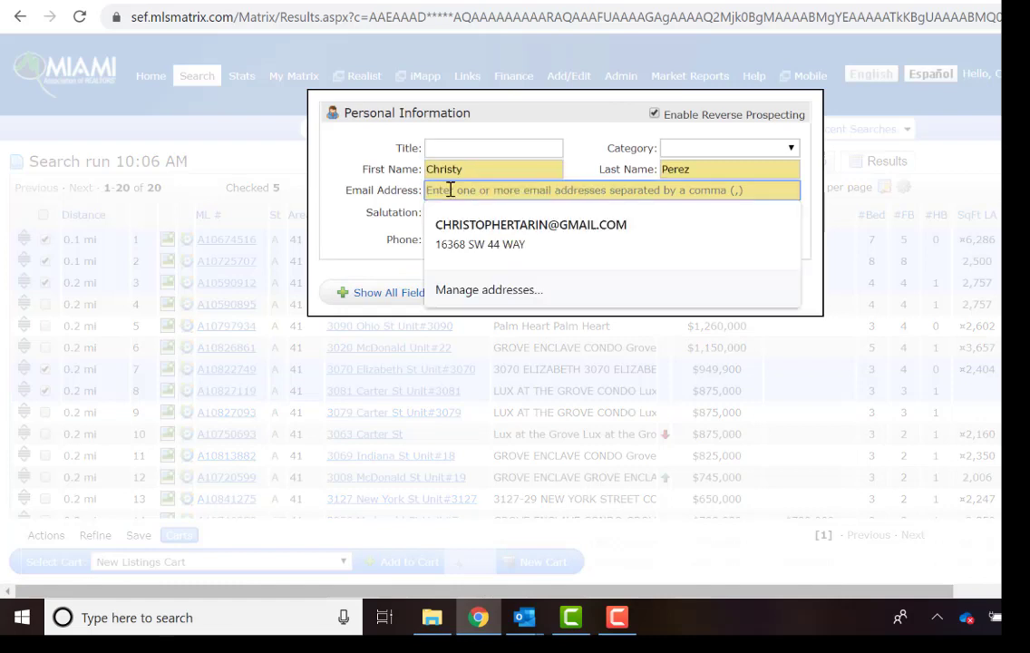
click(701, 151)
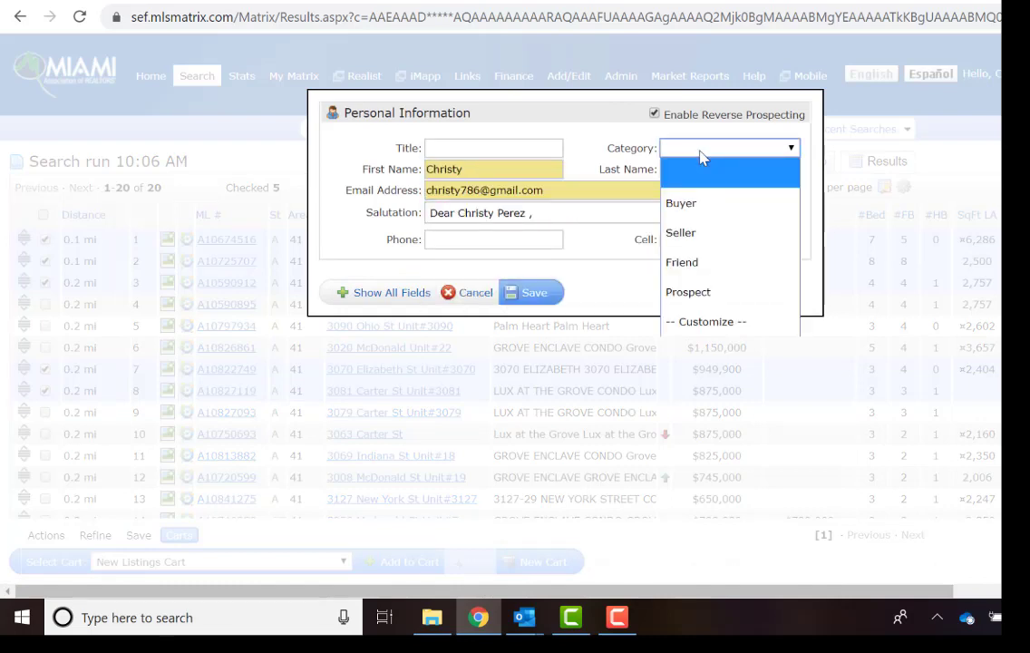
click(682, 203)
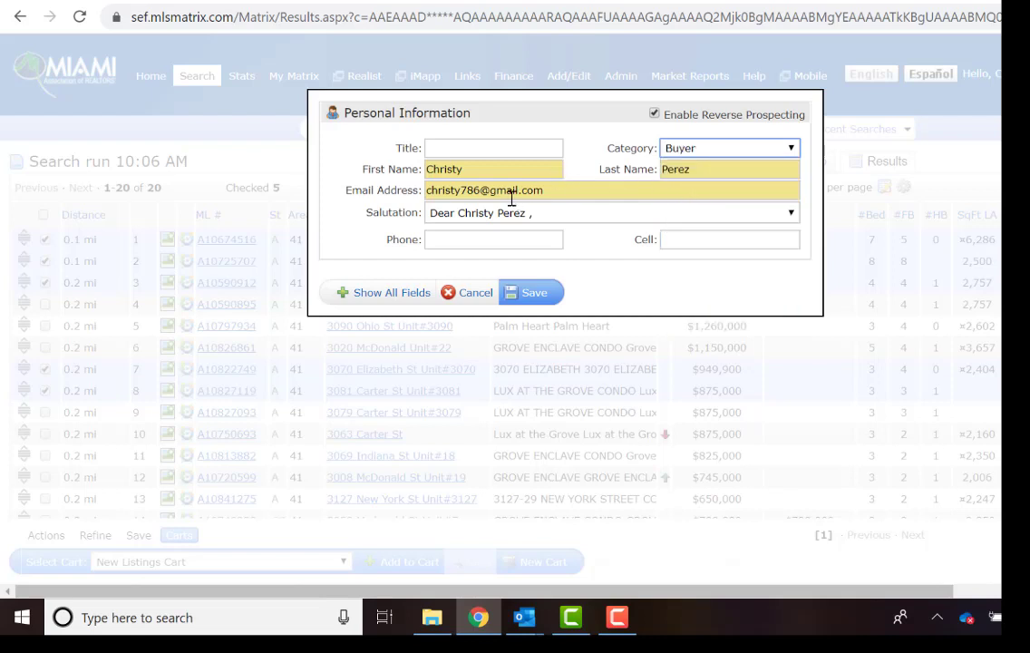
click(462, 241)
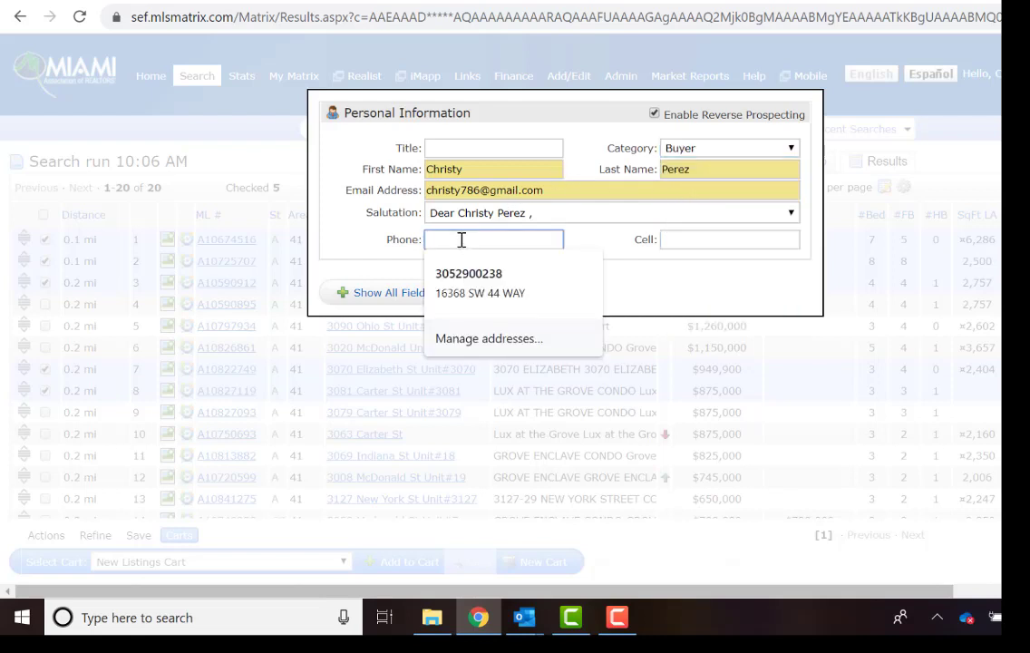
click(532, 294)
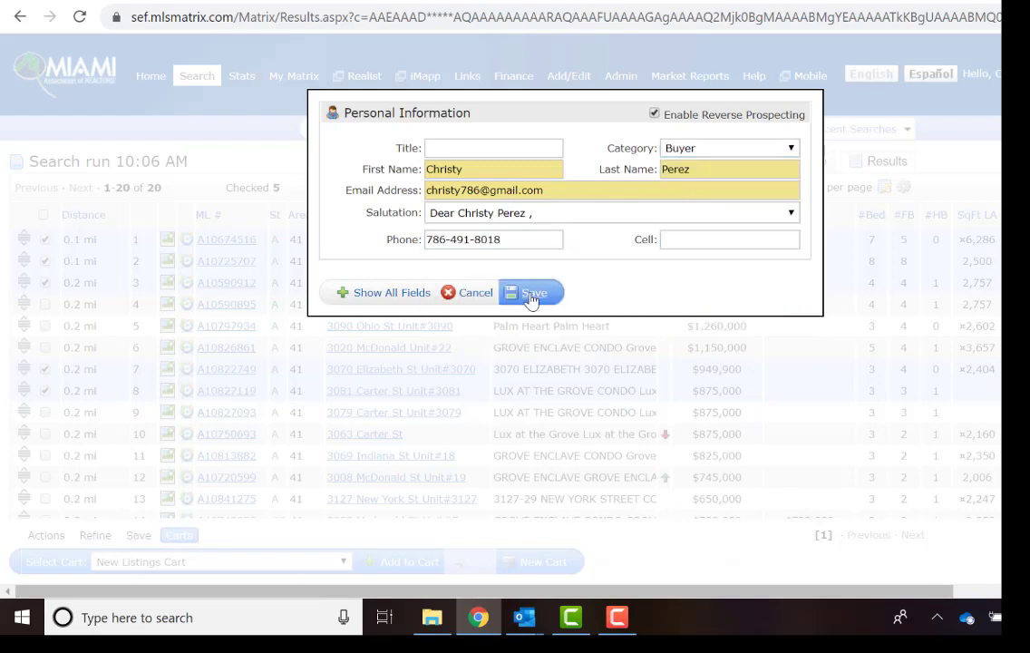
Name the cart 'Sunday Property Tours' for the new buyer and save it with the five listings.
click(465, 168)
click(465, 170)
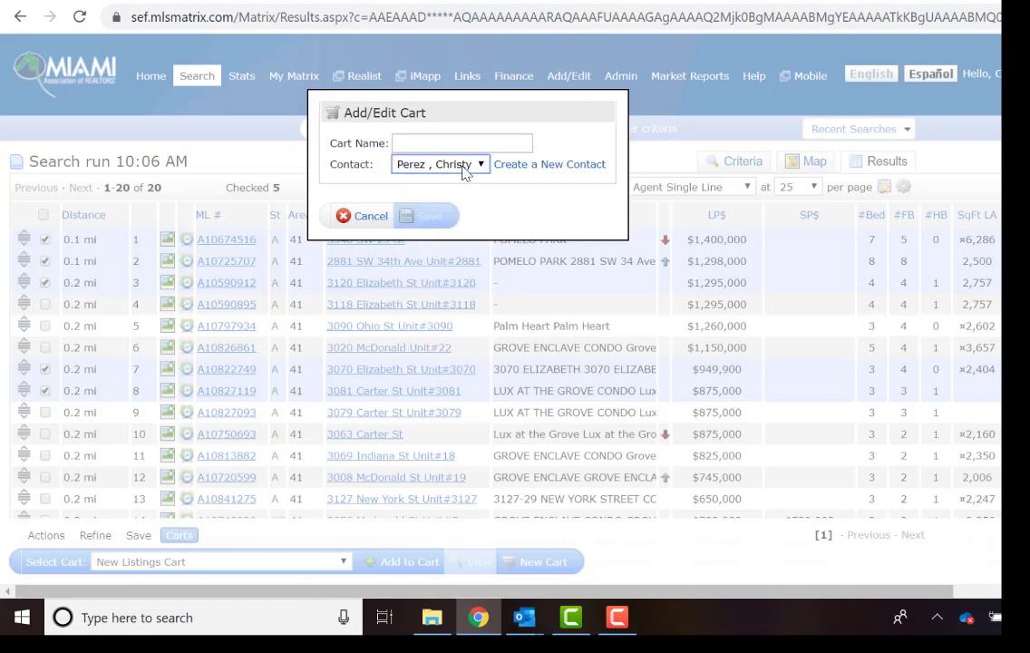
click(508, 143)
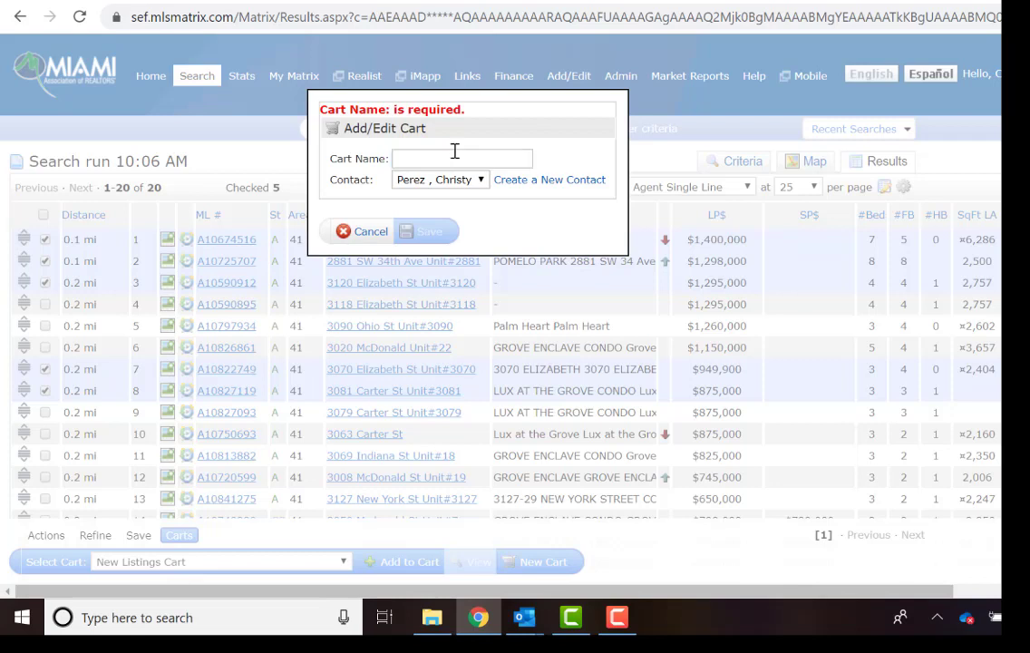
key(ctrl+v)
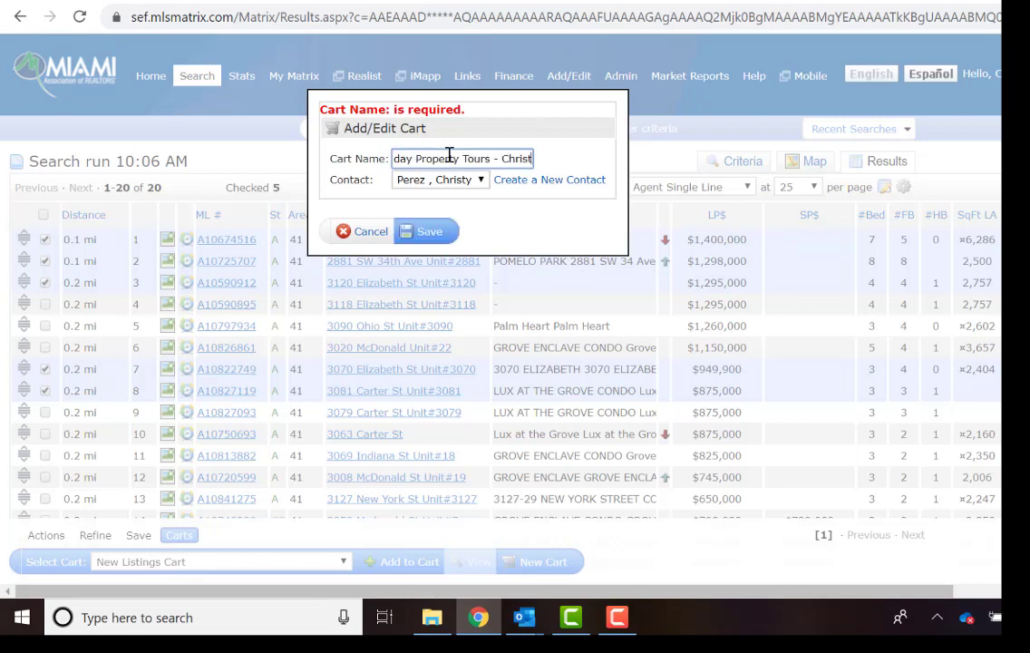
key(Home)
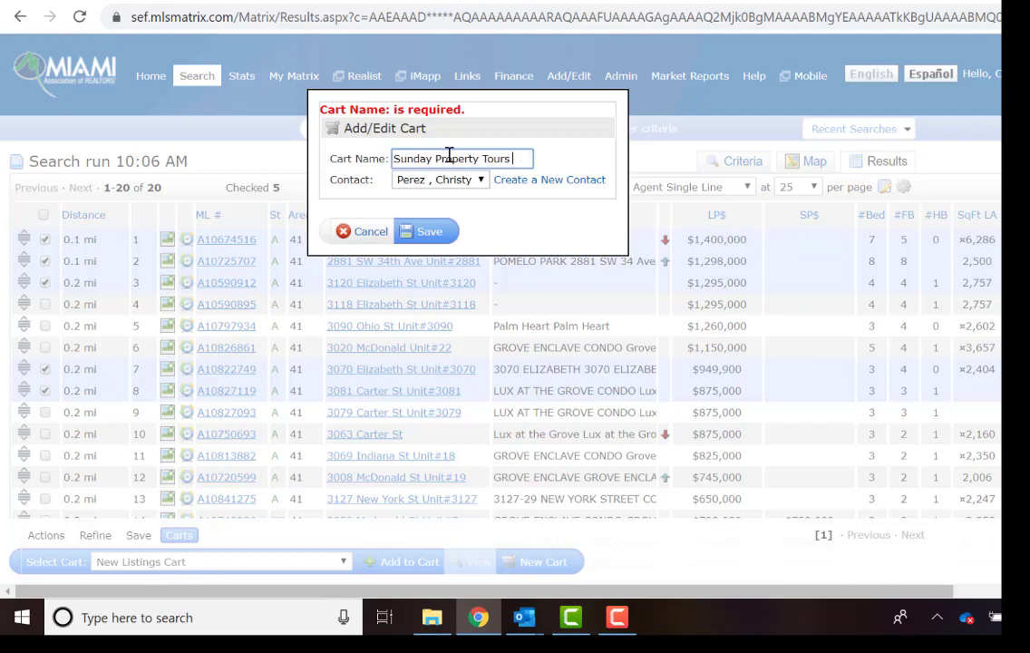
click(403, 230)
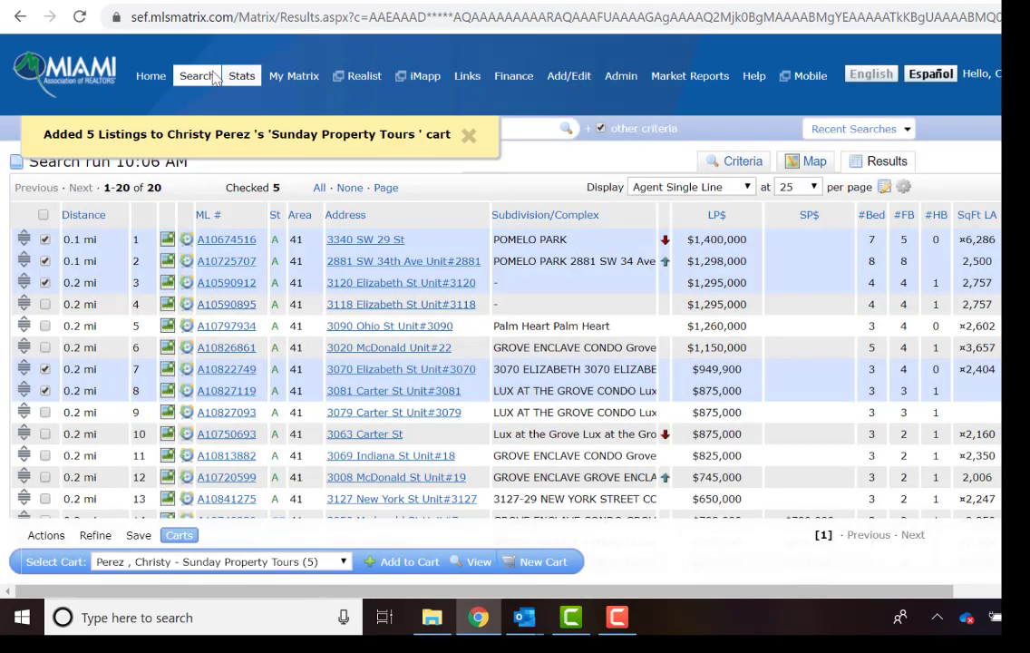
Open the Sunday Property Tours cart from the dashboard, check all five listings, and send them to ShowingTime.
mouse_move(196, 76)
click(153, 77)
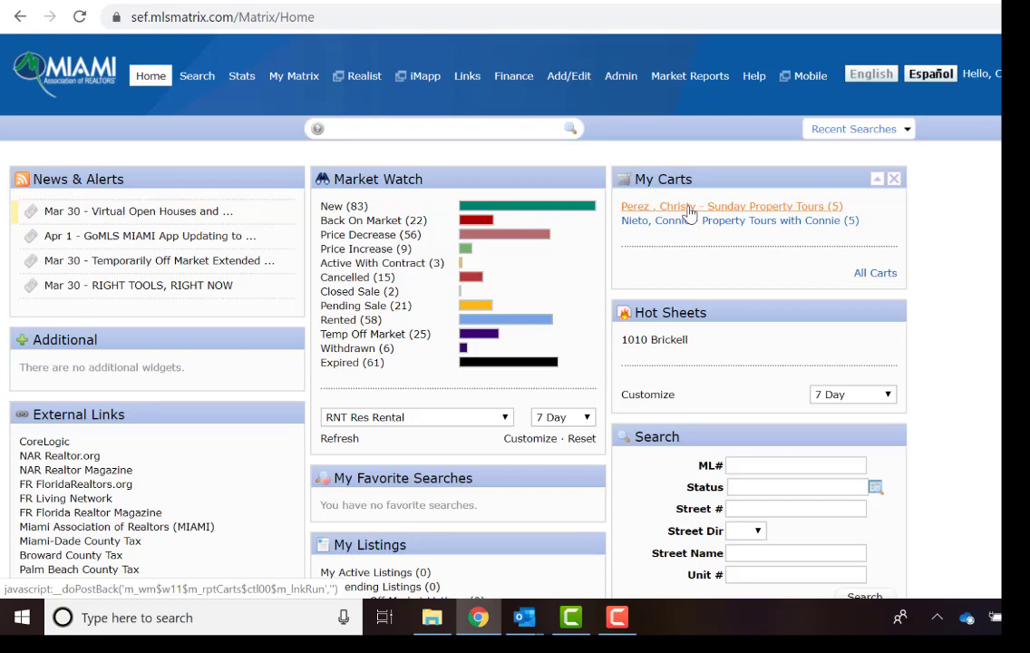
click(689, 211)
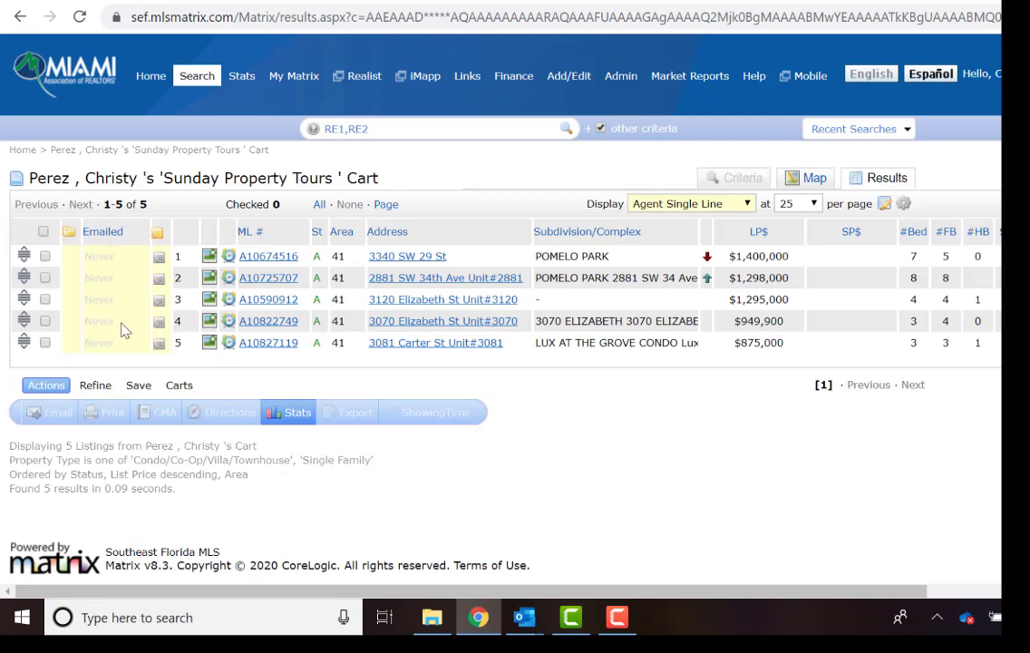
click(43, 232)
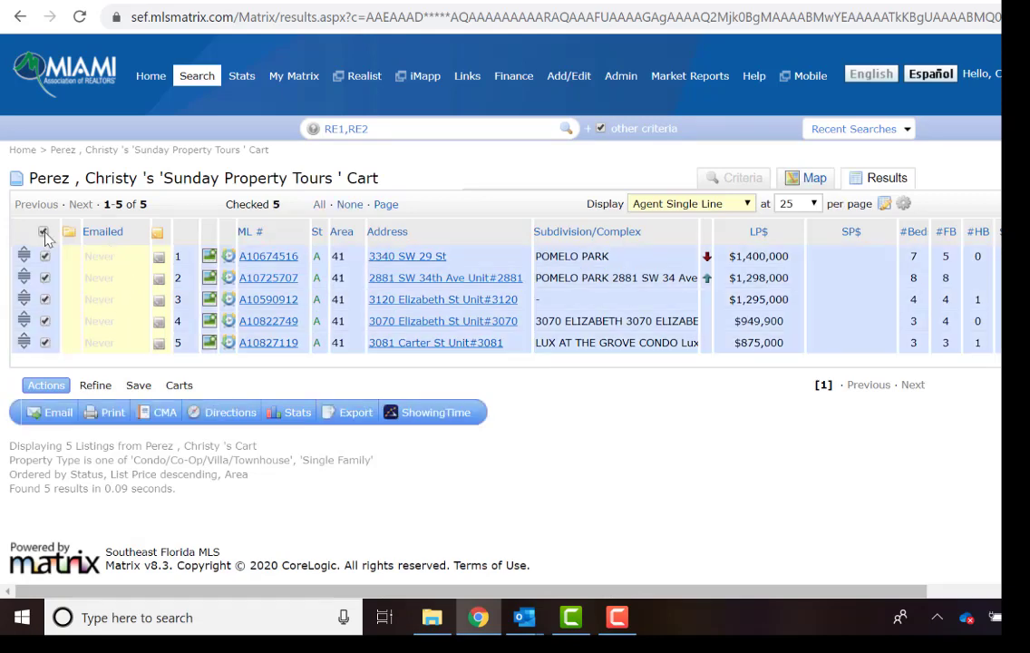
click(432, 415)
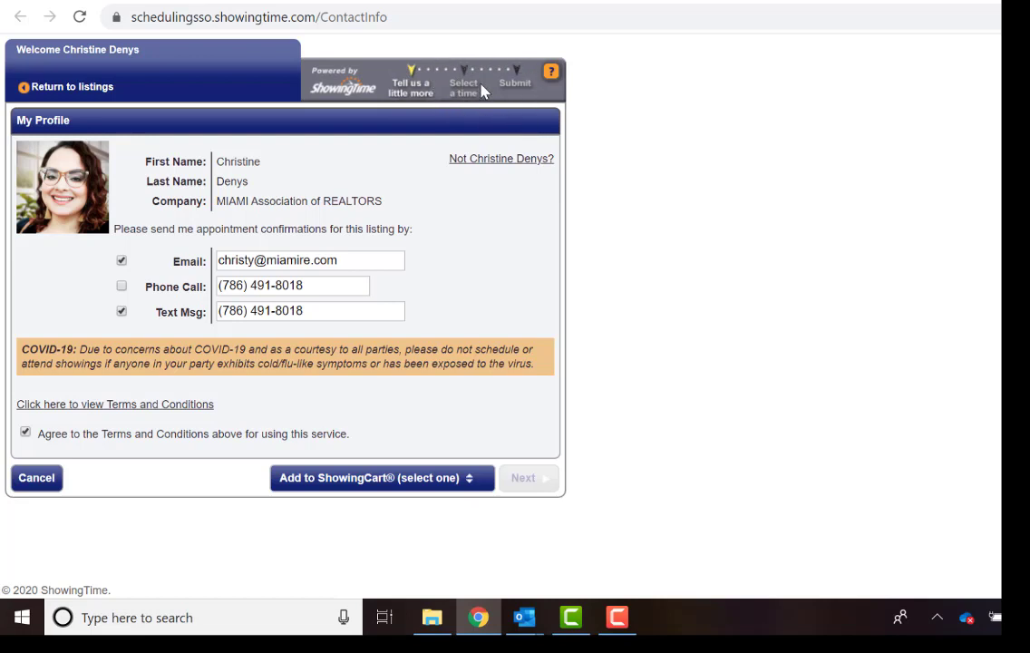
Add phone-call confirmations and send the listings to a new ShowingCart tour.
click(121, 288)
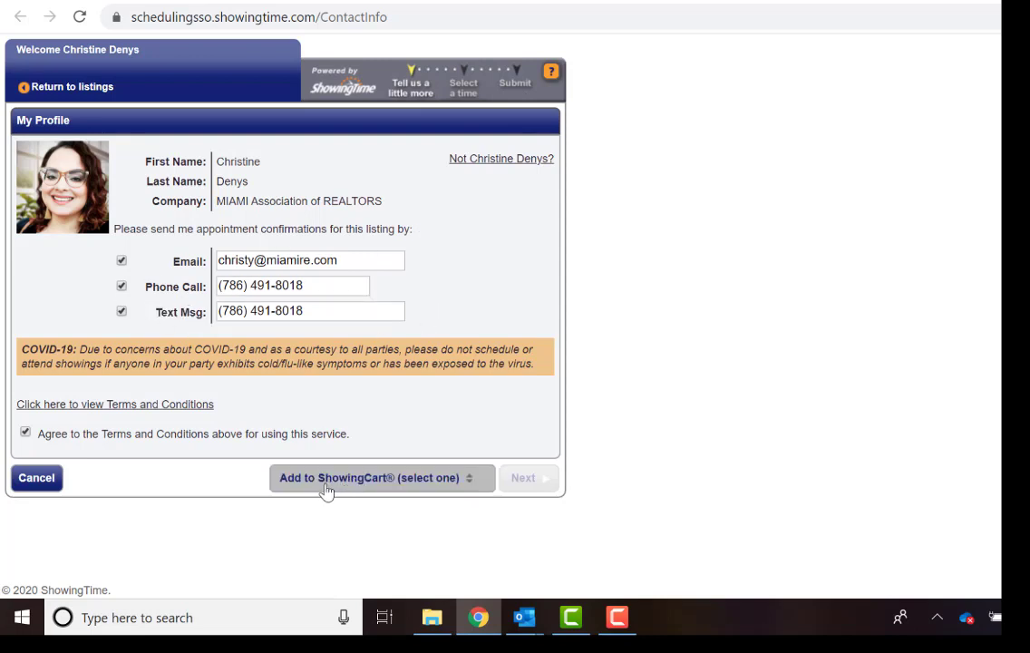
click(473, 488)
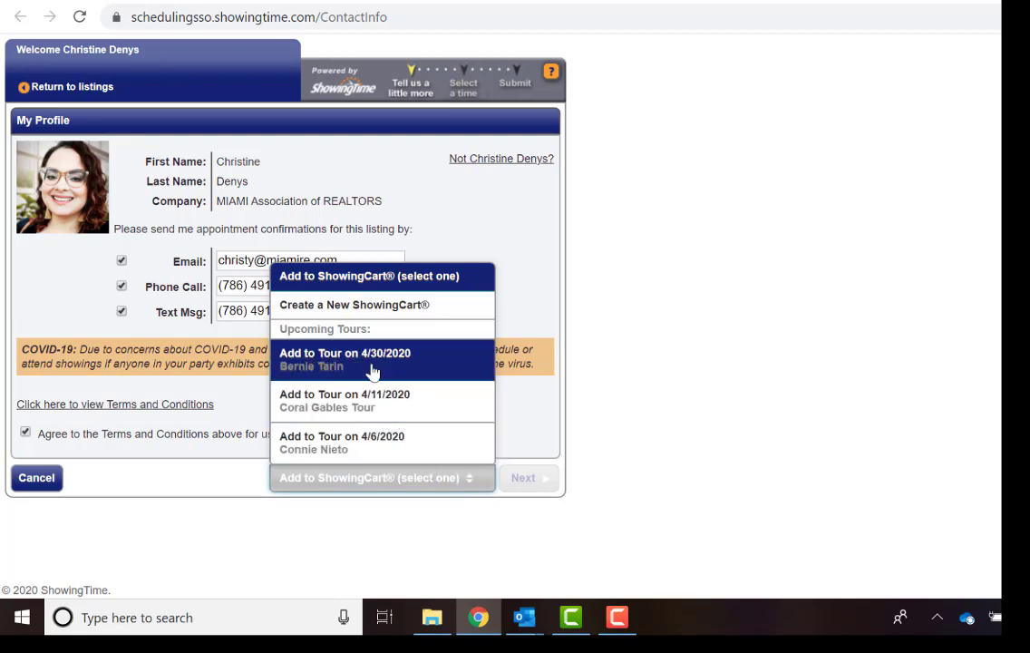
click(354, 313)
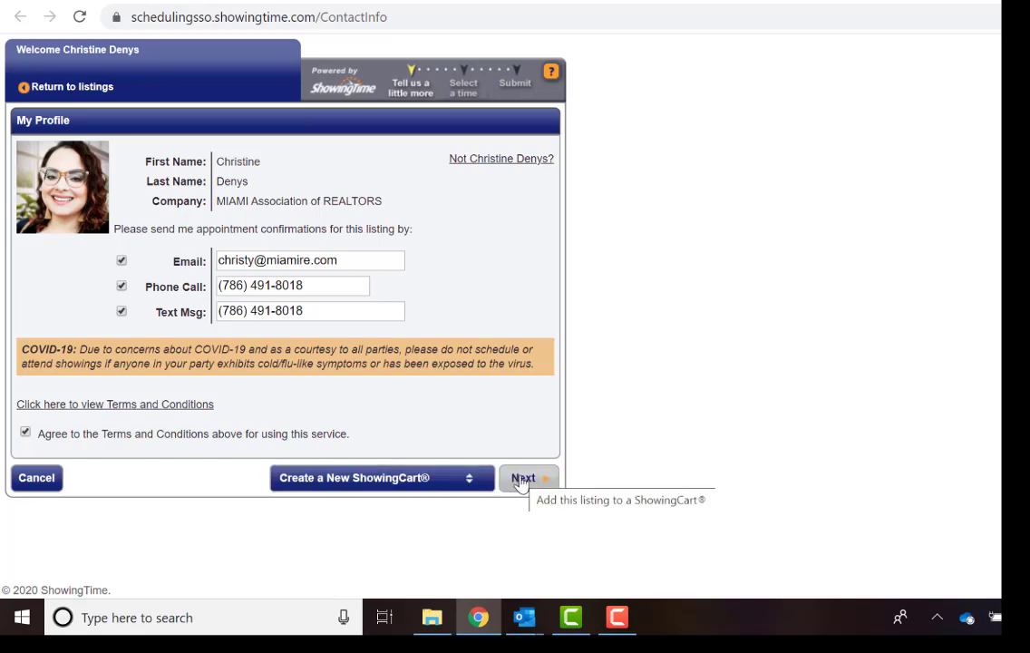
click(521, 480)
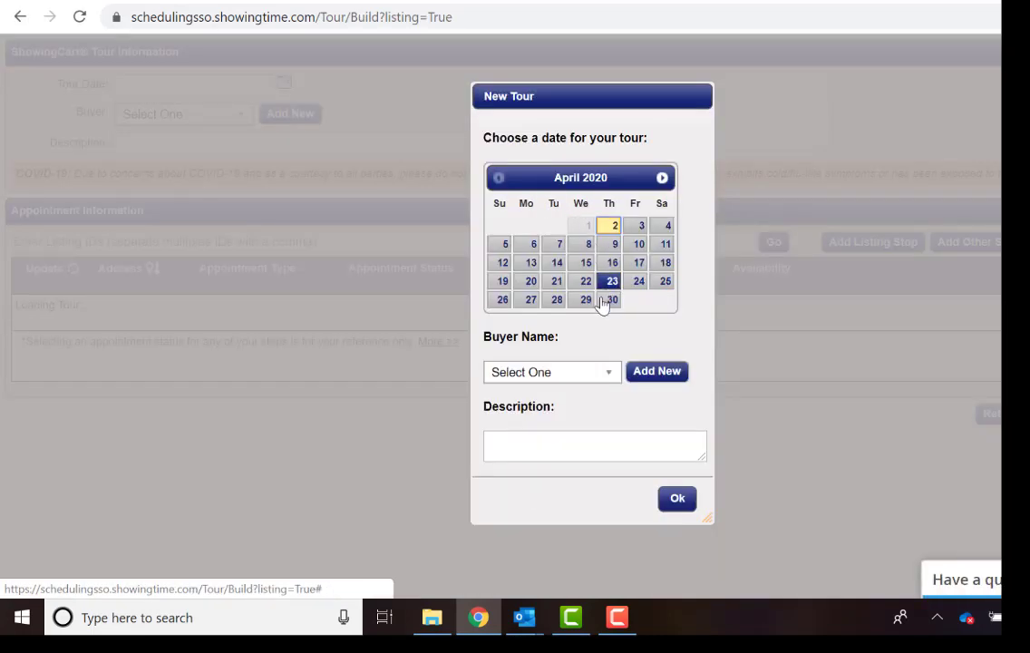
Look up the client in the tour's buyer list and start adding them as a new buyer.
click(667, 245)
click(599, 375)
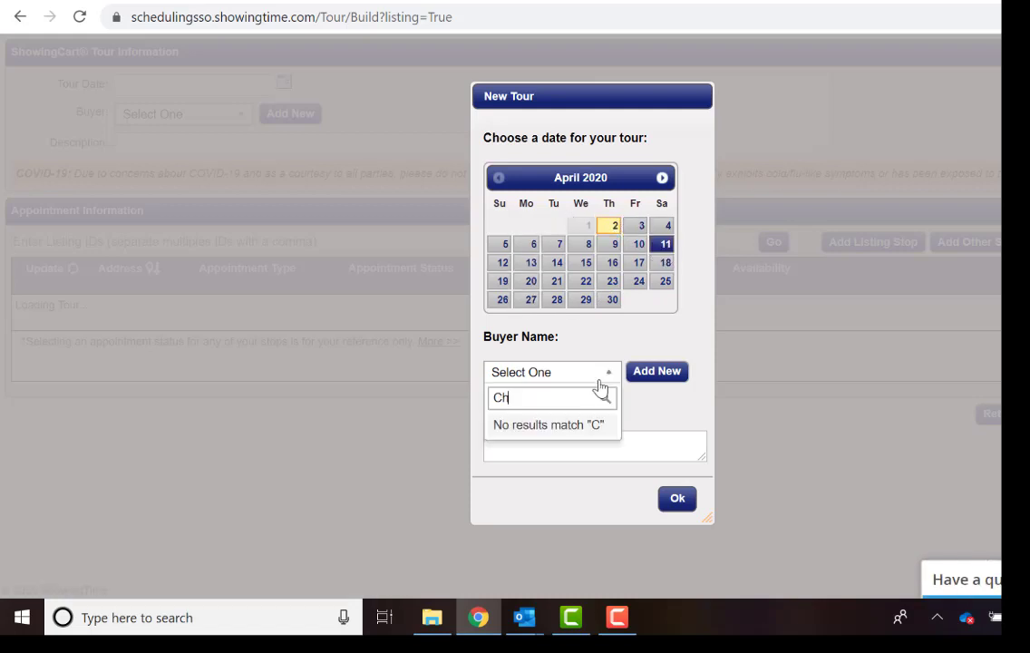
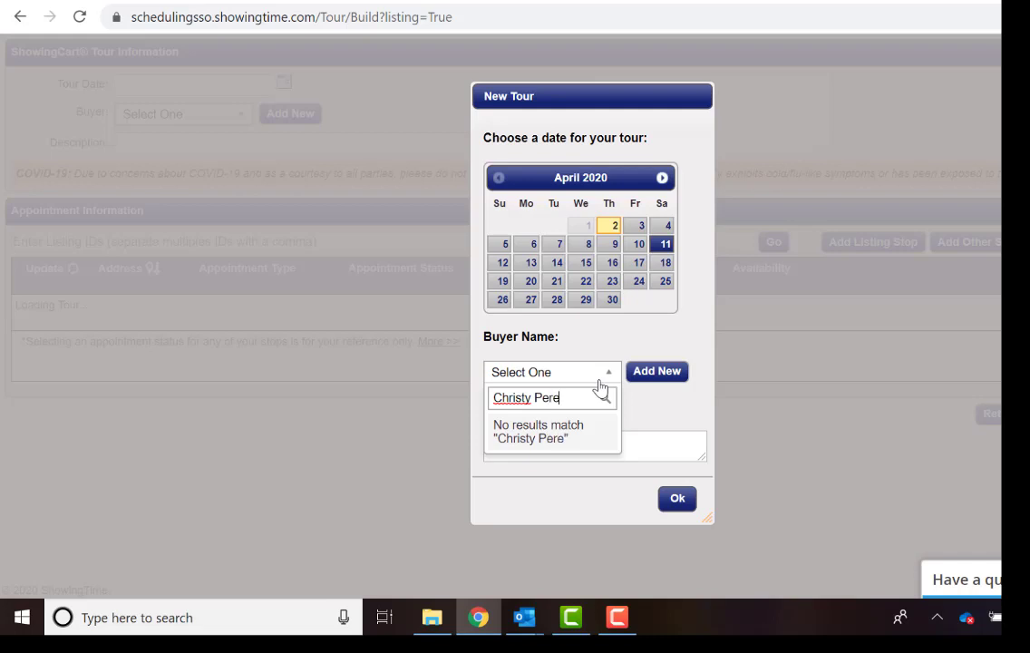
click(646, 376)
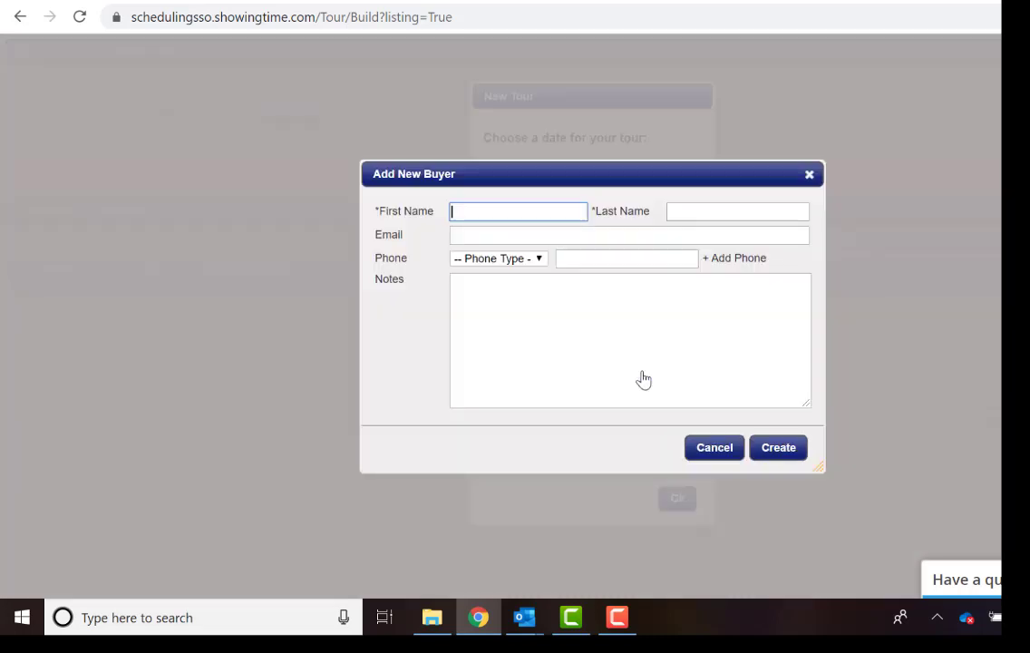
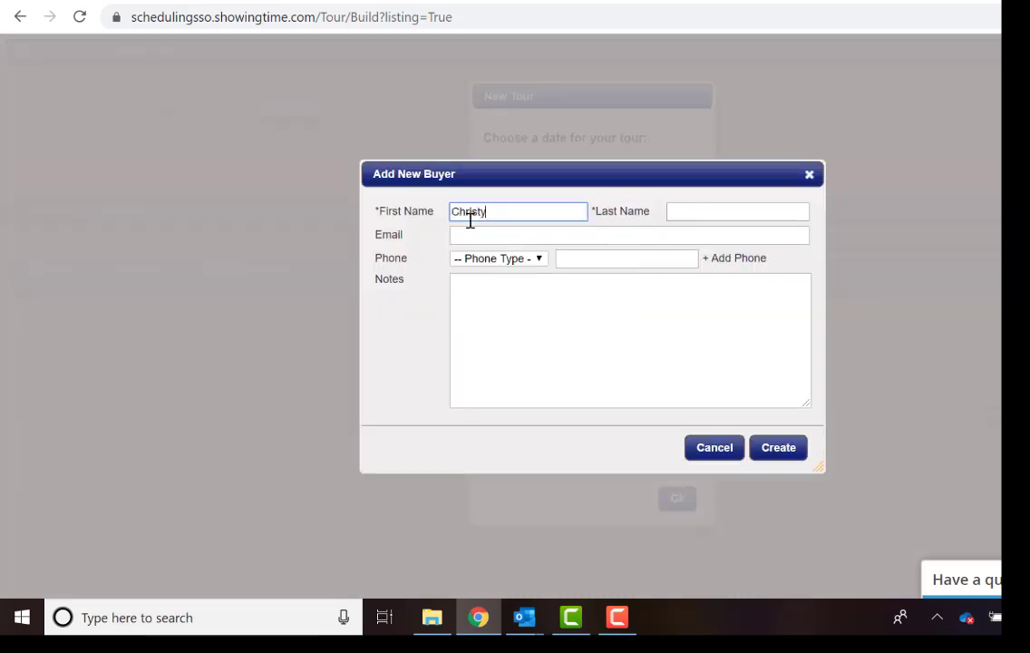
Enter the buyer's first and last name, e-mail and pasted phone number, and create the 4/11/2020 tour.
key(Tab)
click(471, 233)
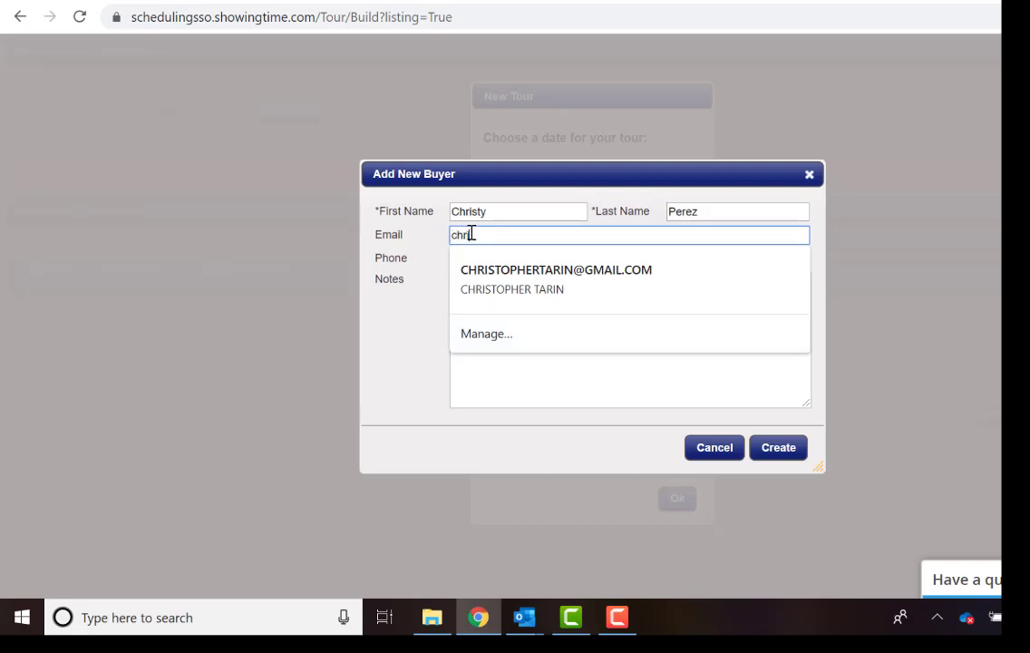
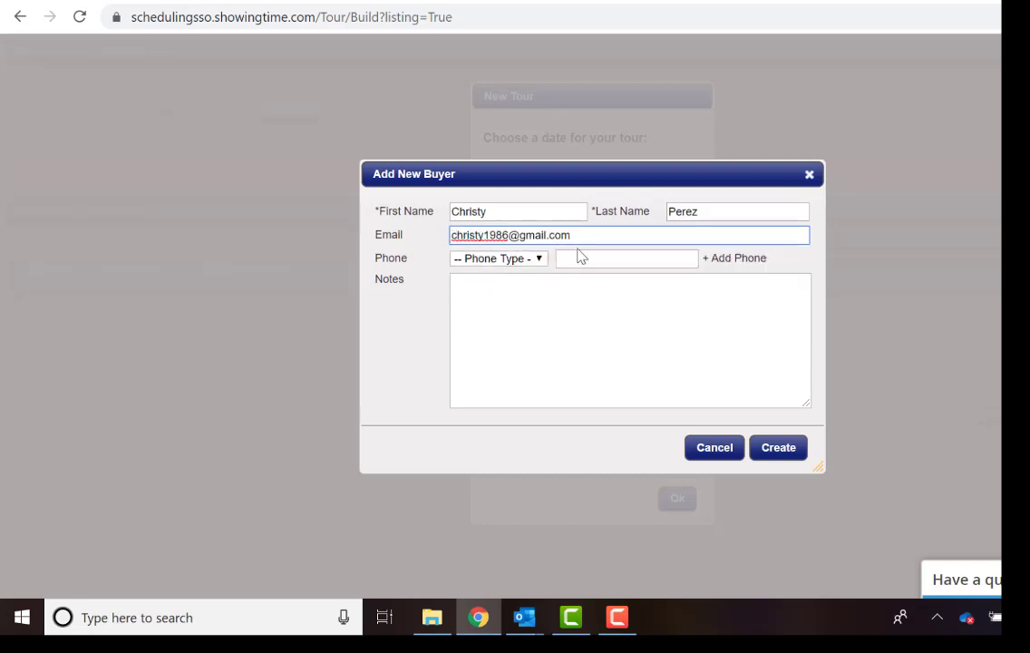
click(578, 257)
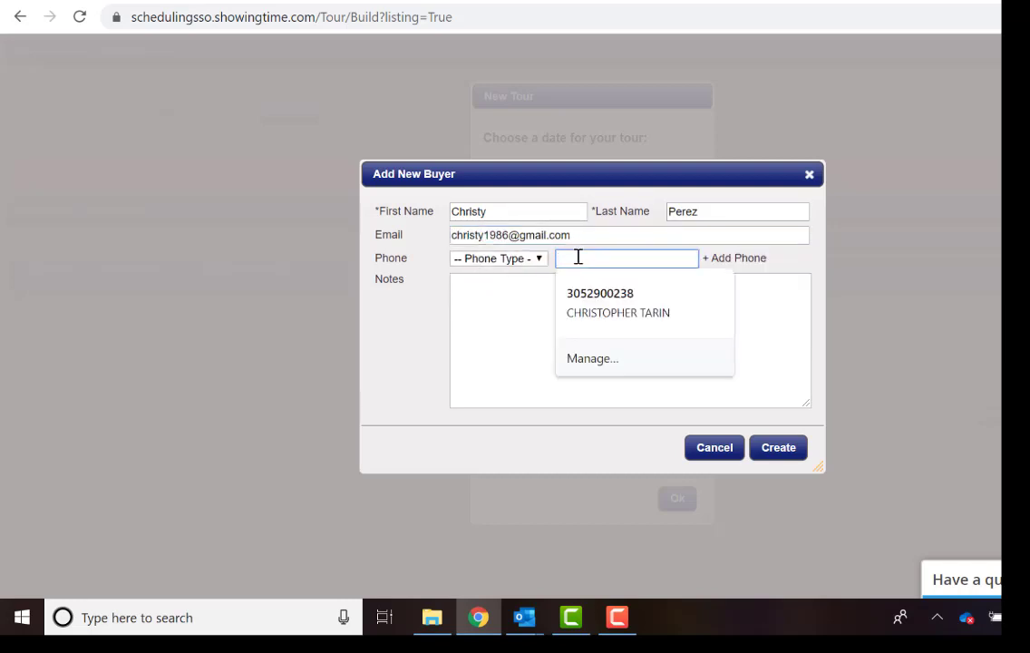
key(ctrl+v)
click(550, 294)
click(778, 447)
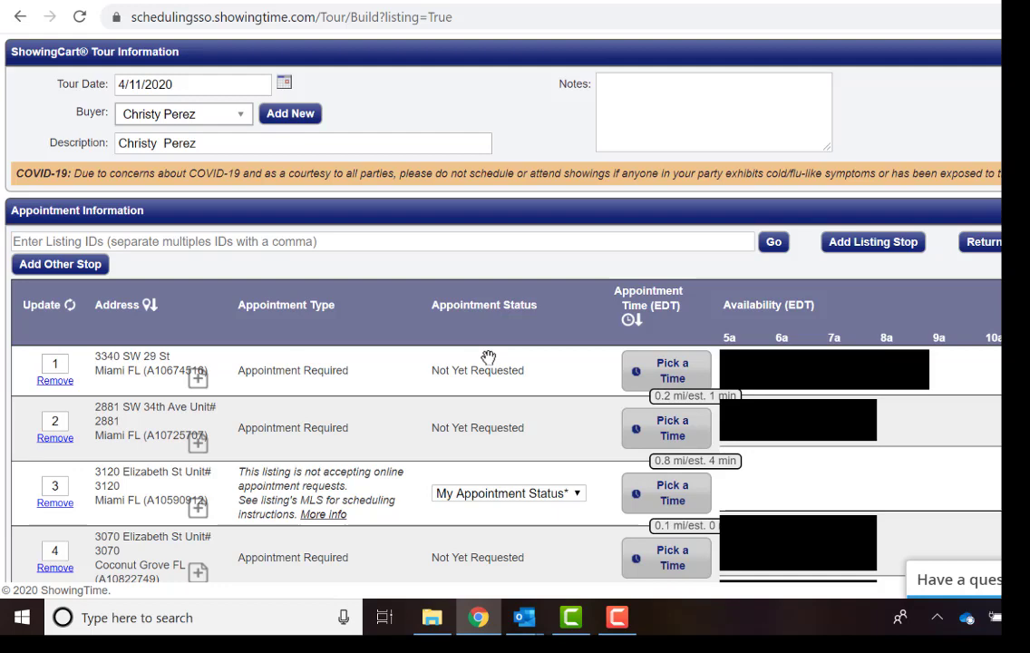
scroll(306, 371, down, 2)
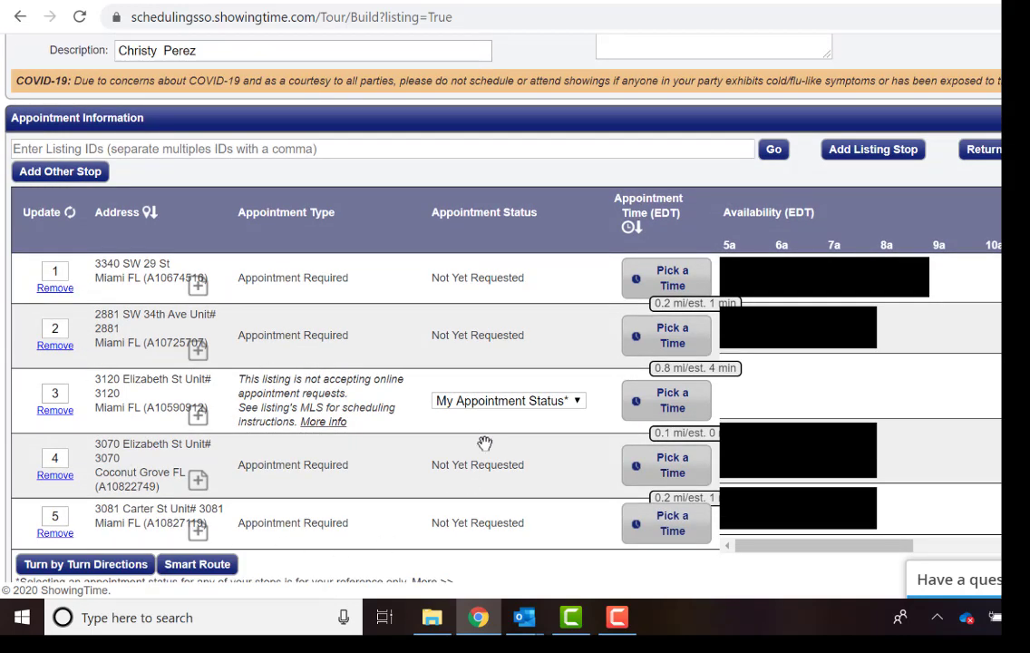
scroll(432, 389, up, 2)
click(672, 95)
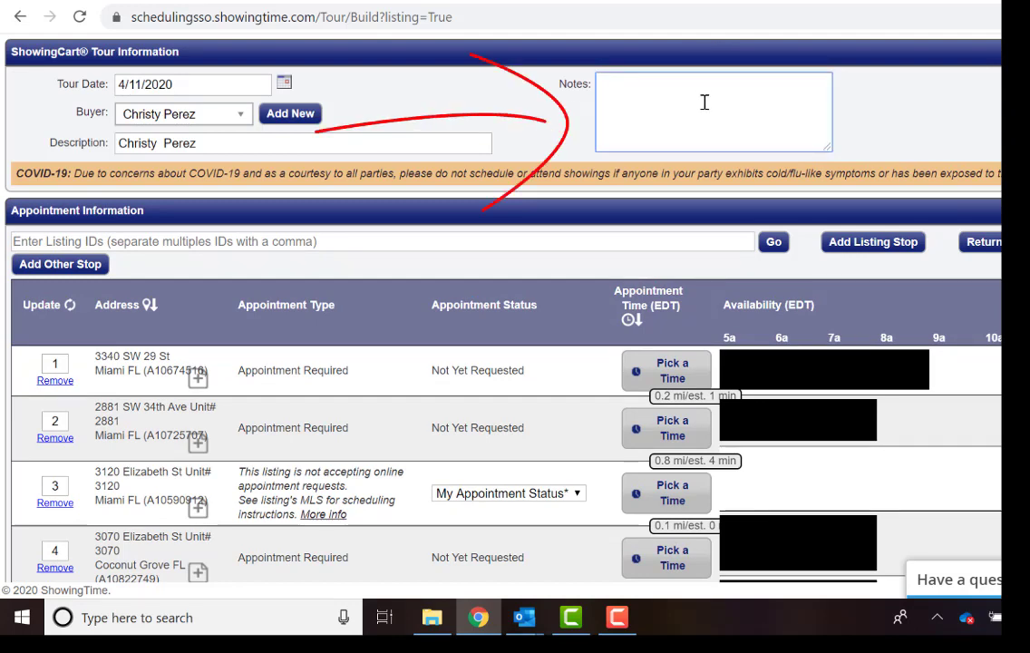
scroll(141, 149, down, 2)
click(140, 149)
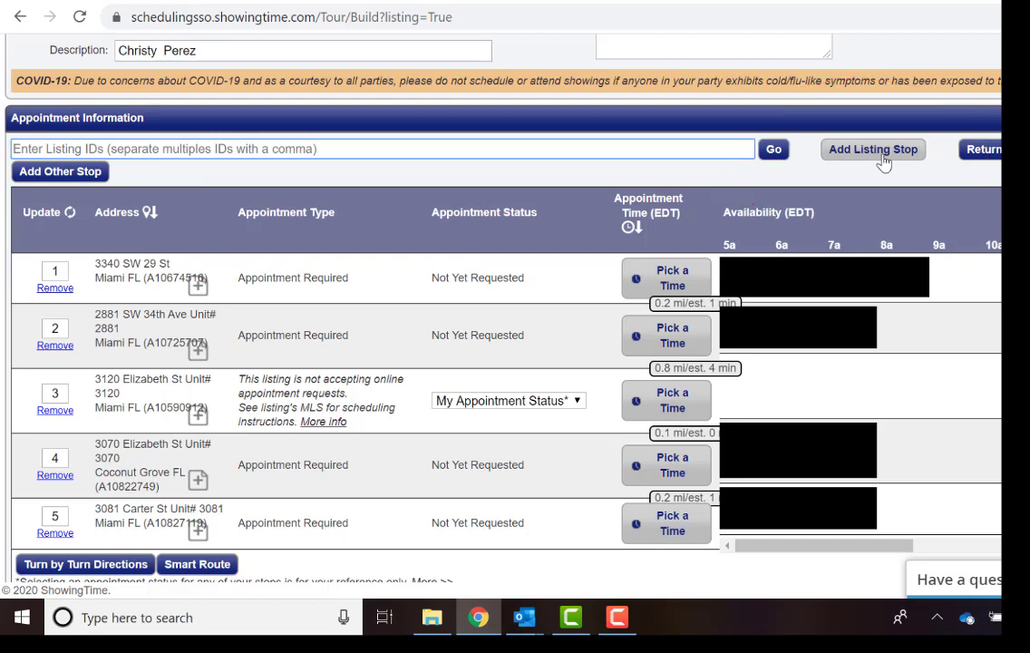
scroll(299, 253, down, 1)
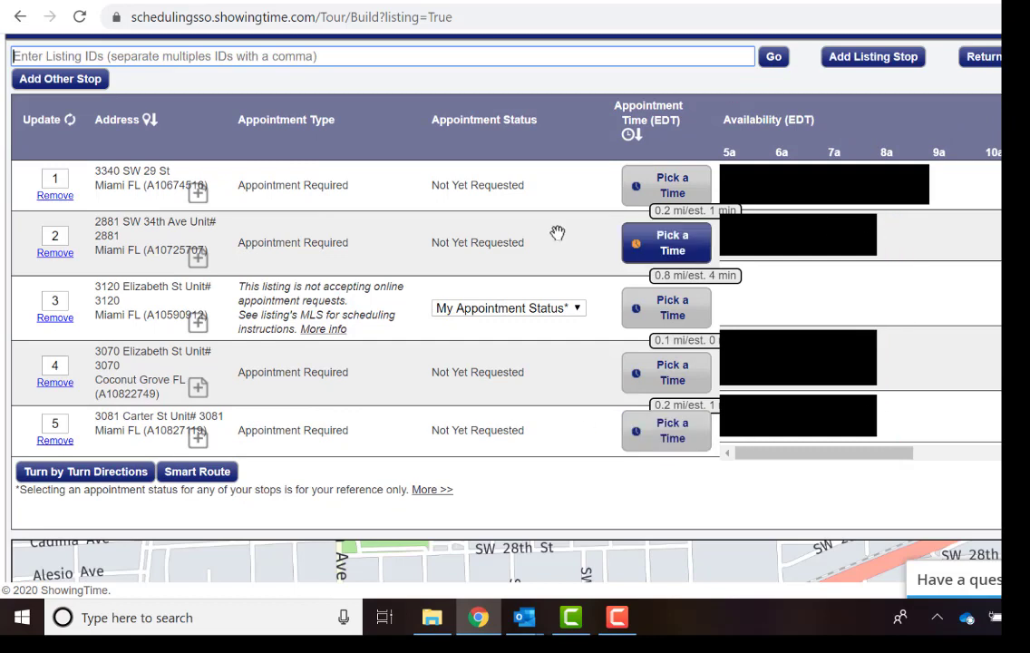
click(199, 193)
click(301, 147)
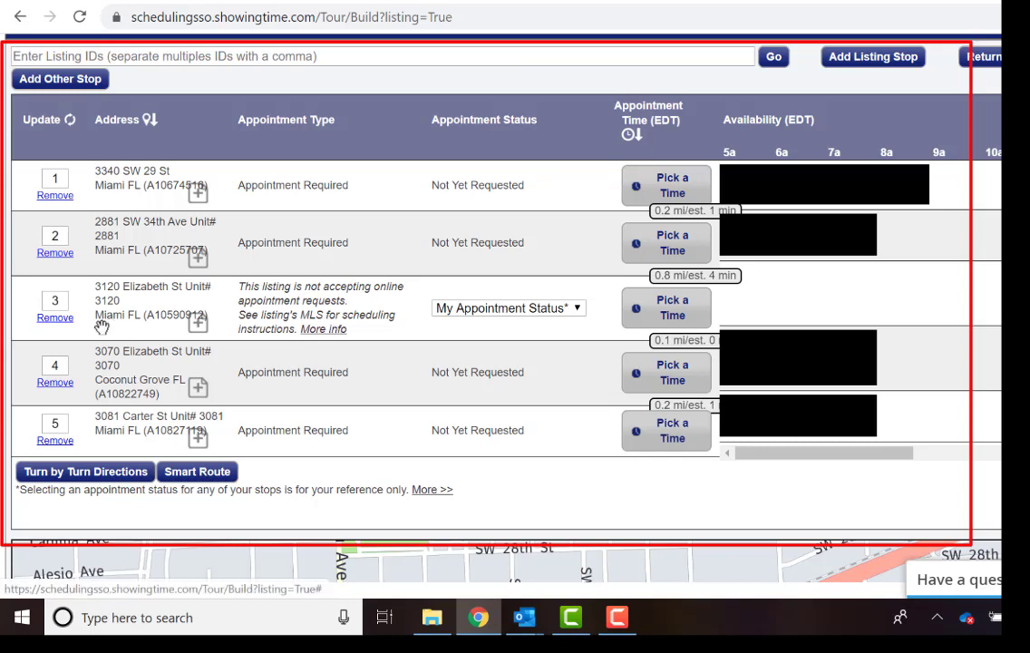
click(309, 330)
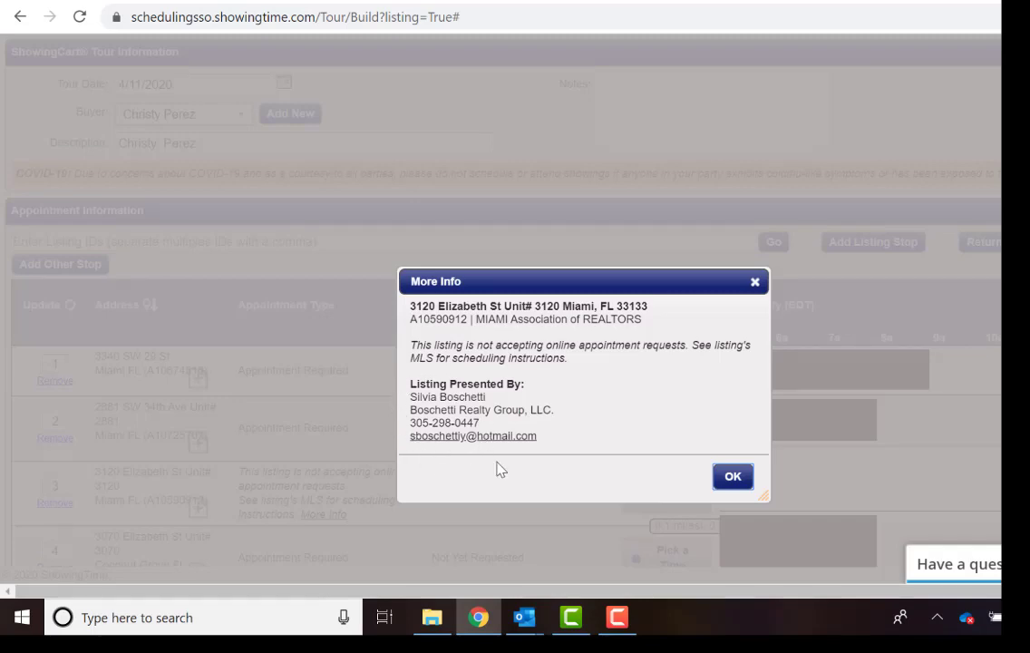
click(755, 284)
scroll(333, 156, down, 5)
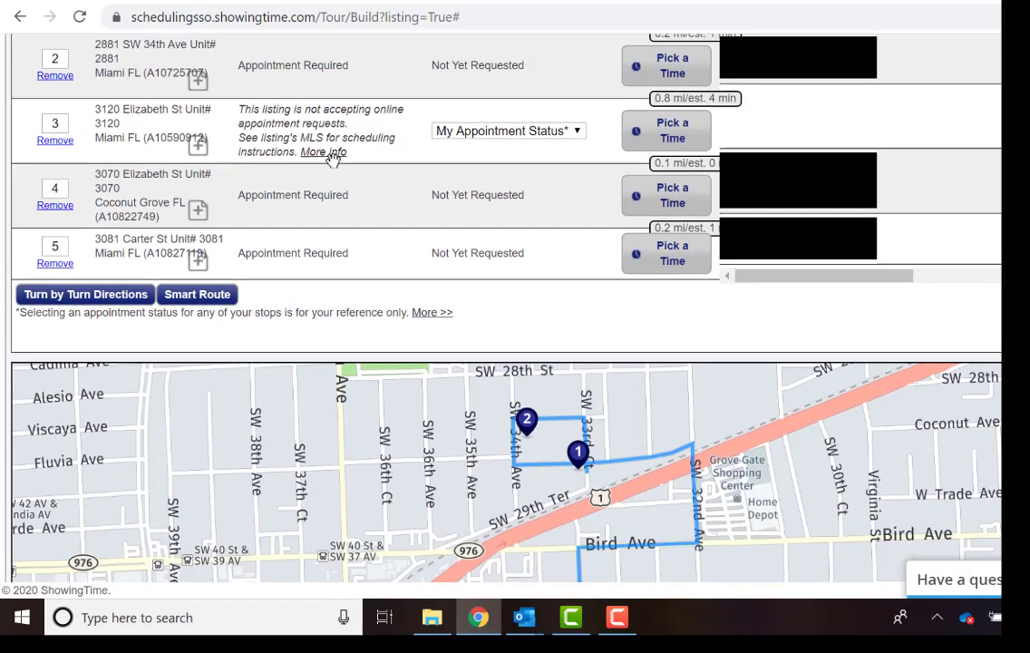
scroll(334, 159, down, 2)
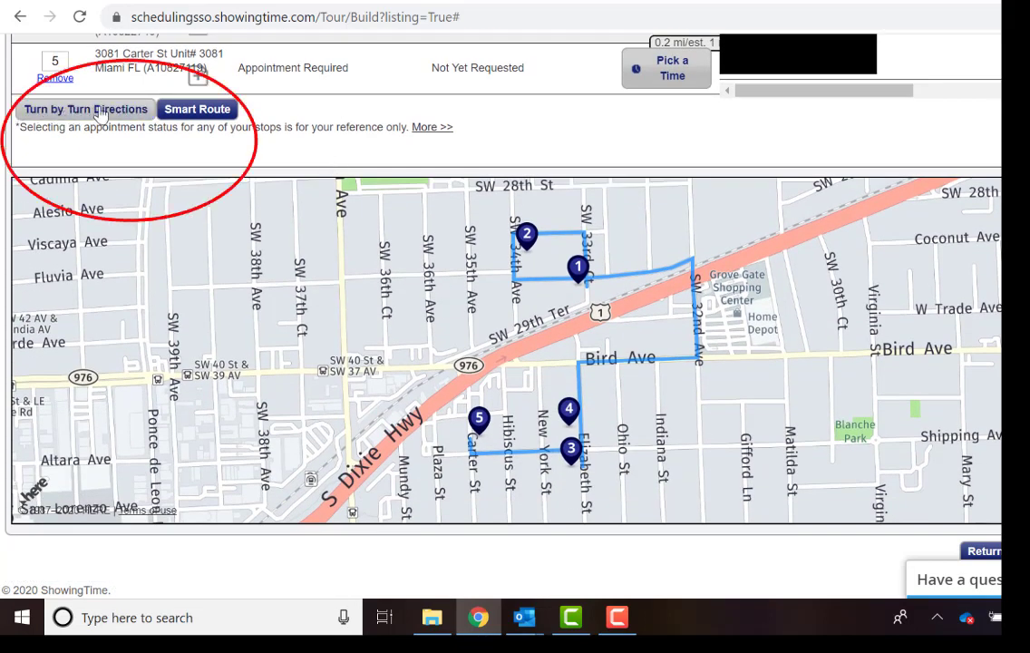
Show turn-by-turn directions and apply Smart Route to re-sort the five stops by best route.
click(136, 107)
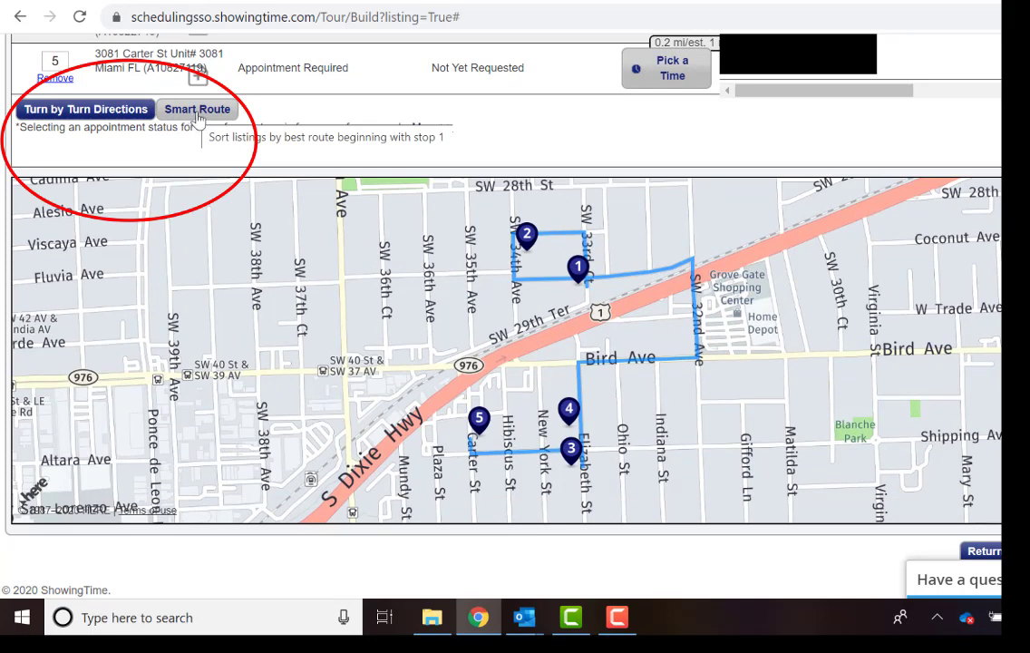
click(198, 110)
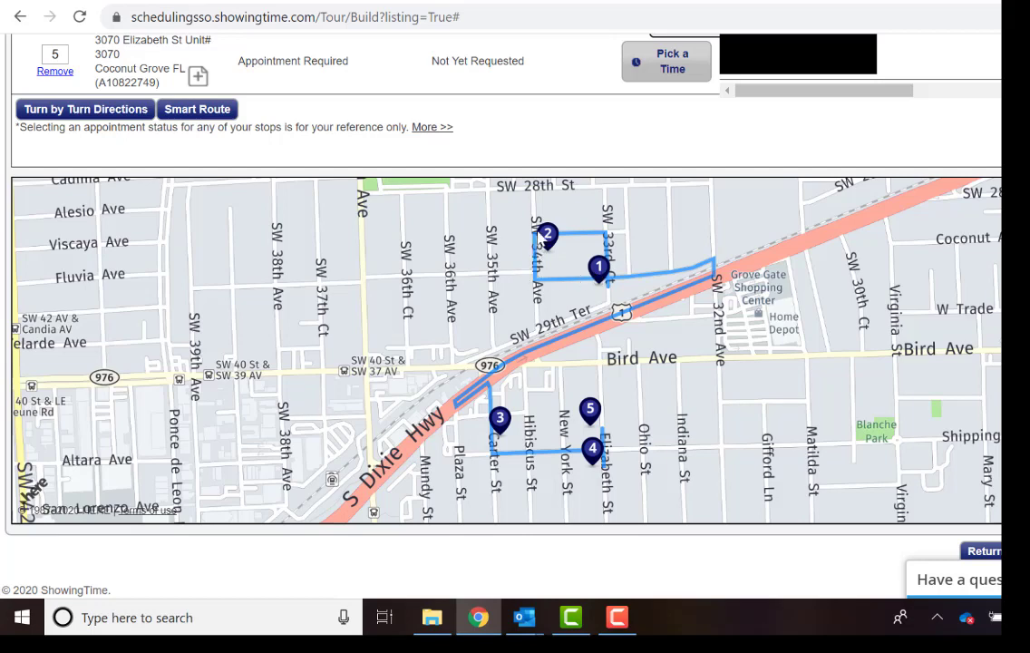
scroll(625, 249, up, 3)
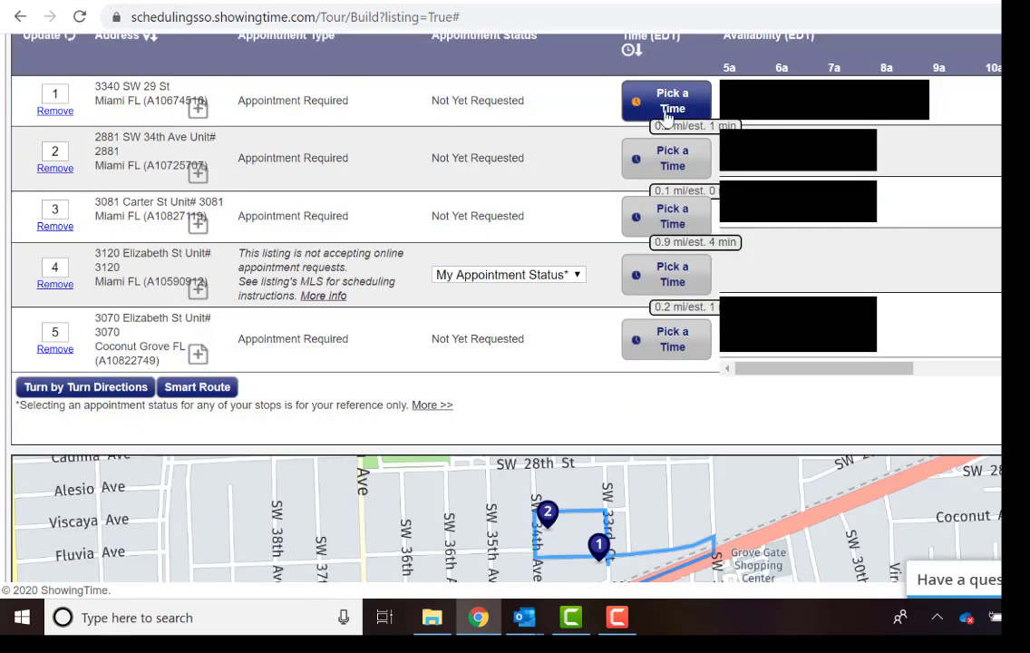
Set stop 1's showing to start at 10:00 AM and paste a note for the listing agent.
click(668, 112)
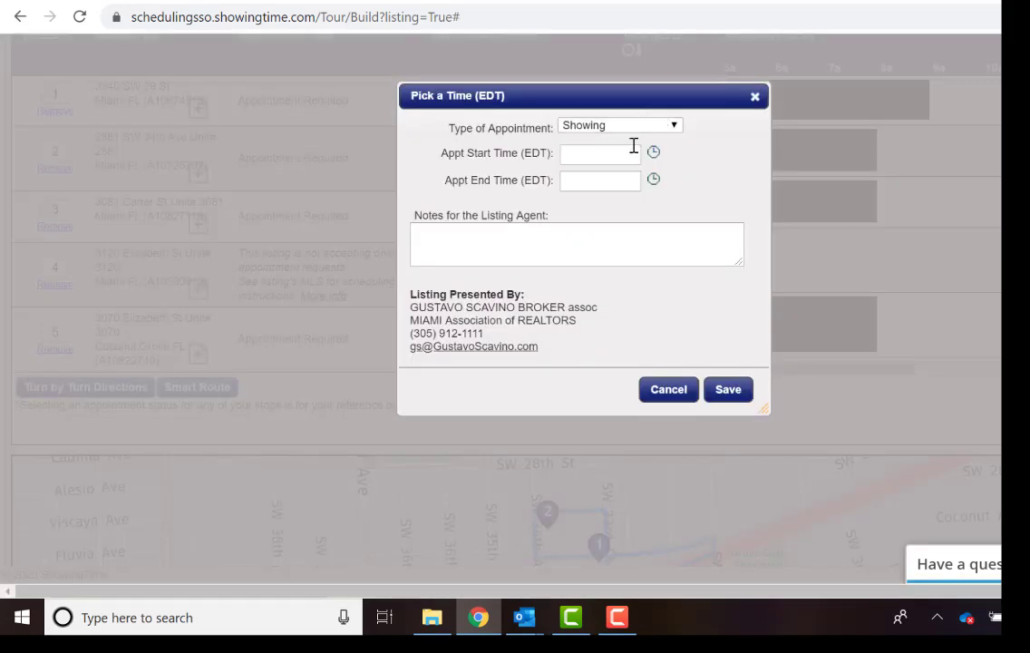
click(652, 154)
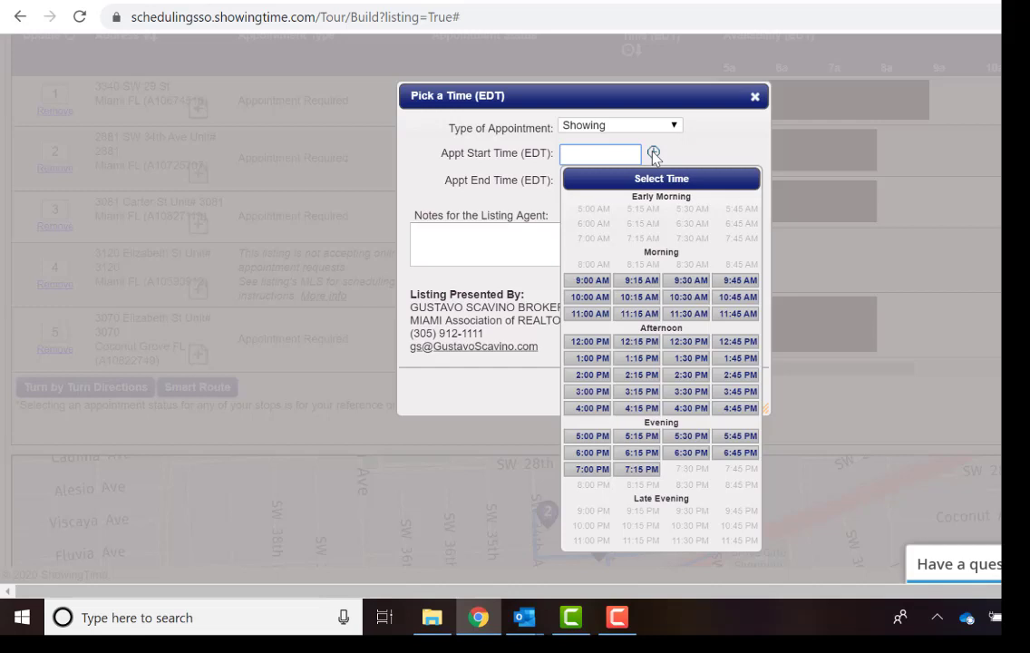
click(589, 296)
click(486, 236)
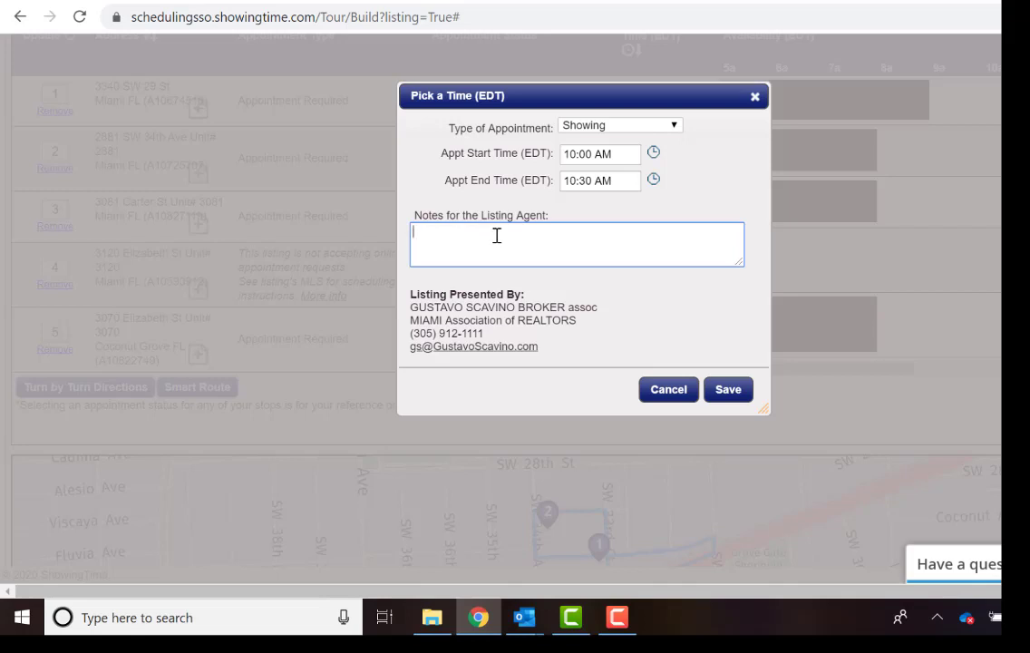
key(ctrl+v)
scroll(481, 241, up, 2)
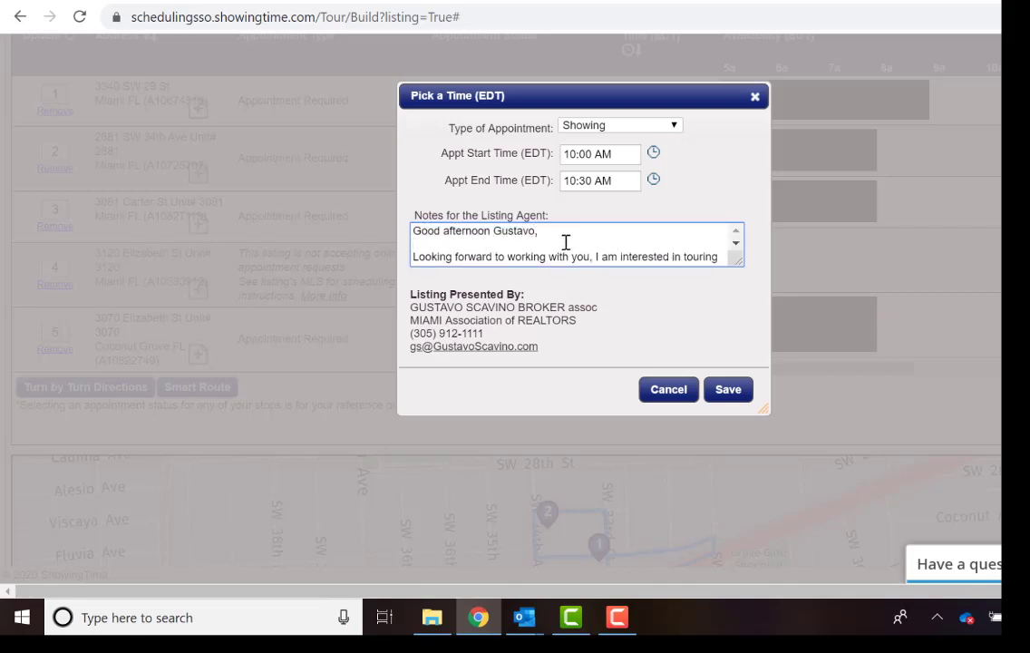
scroll(576, 240, down, 4)
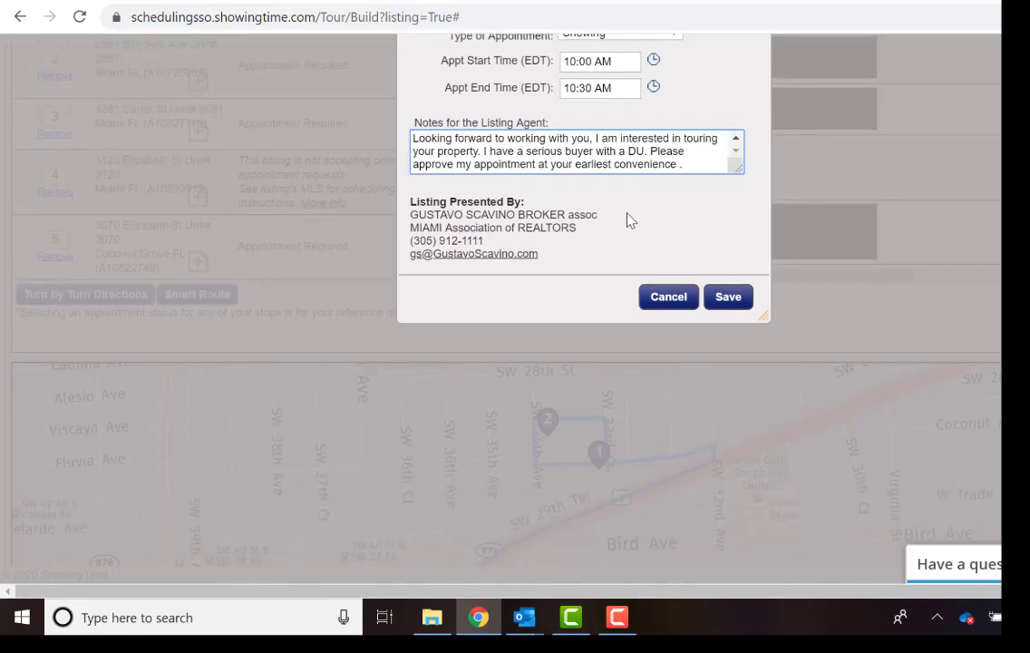
scroll(627, 218, up, 2)
Copy the whole note for the other stops and save the 10:00–10:30 AM appointment.
drag(686, 257, 415, 229)
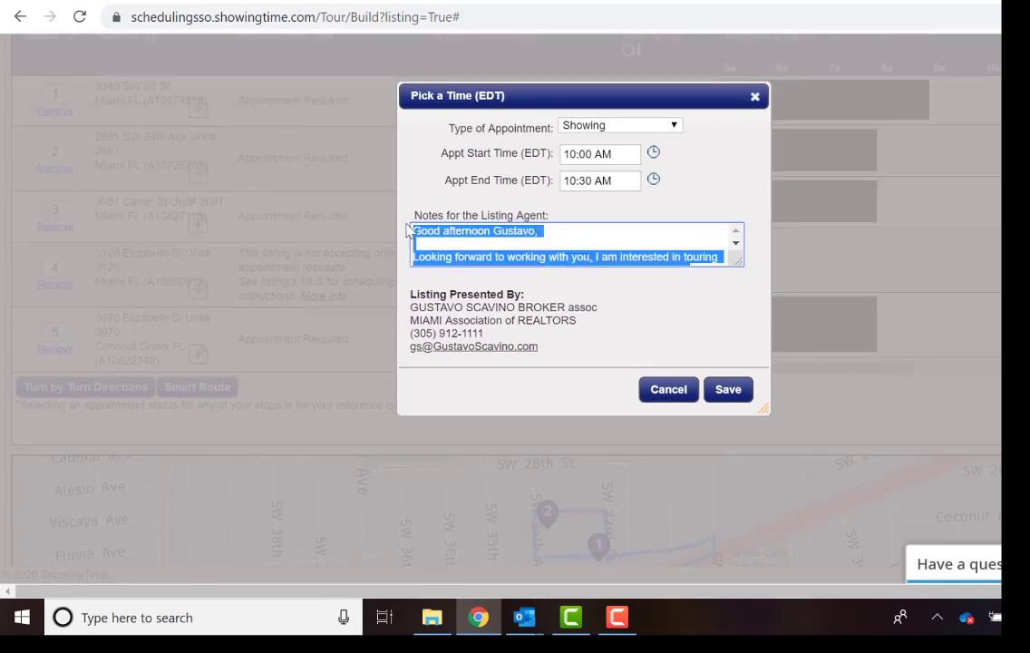
right_click(448, 234)
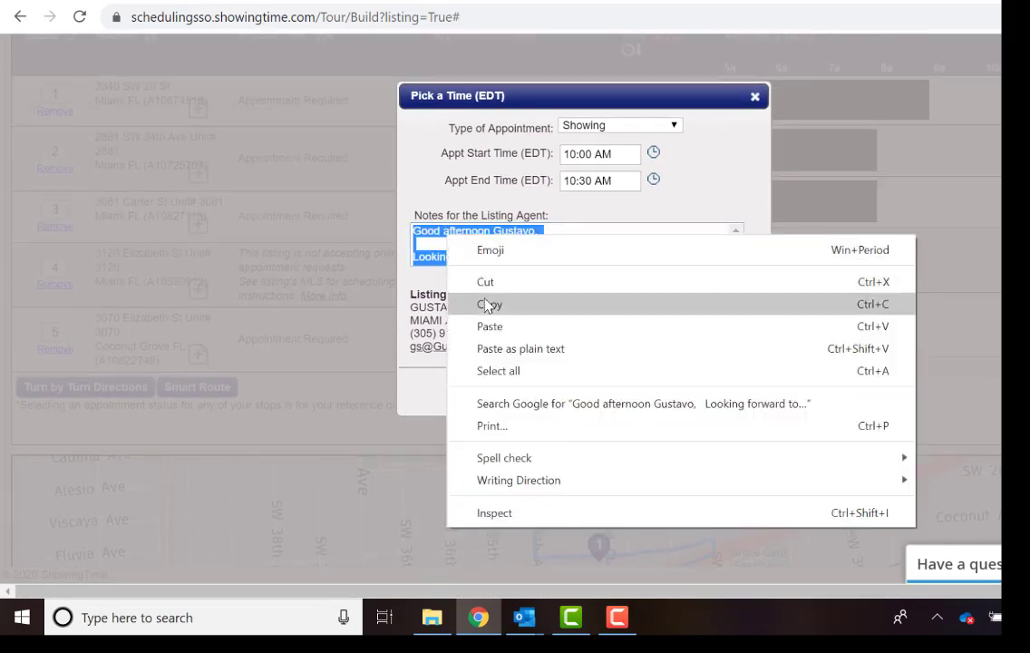
click(490, 304)
click(487, 247)
scroll(489, 250, down, 2)
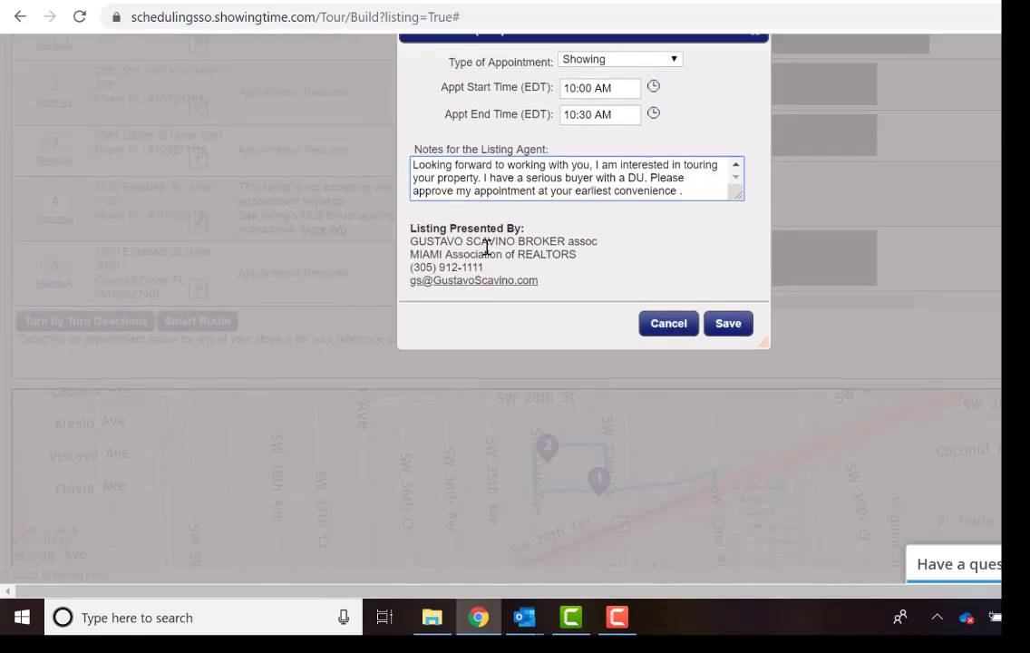
scroll(517, 235, up, 2)
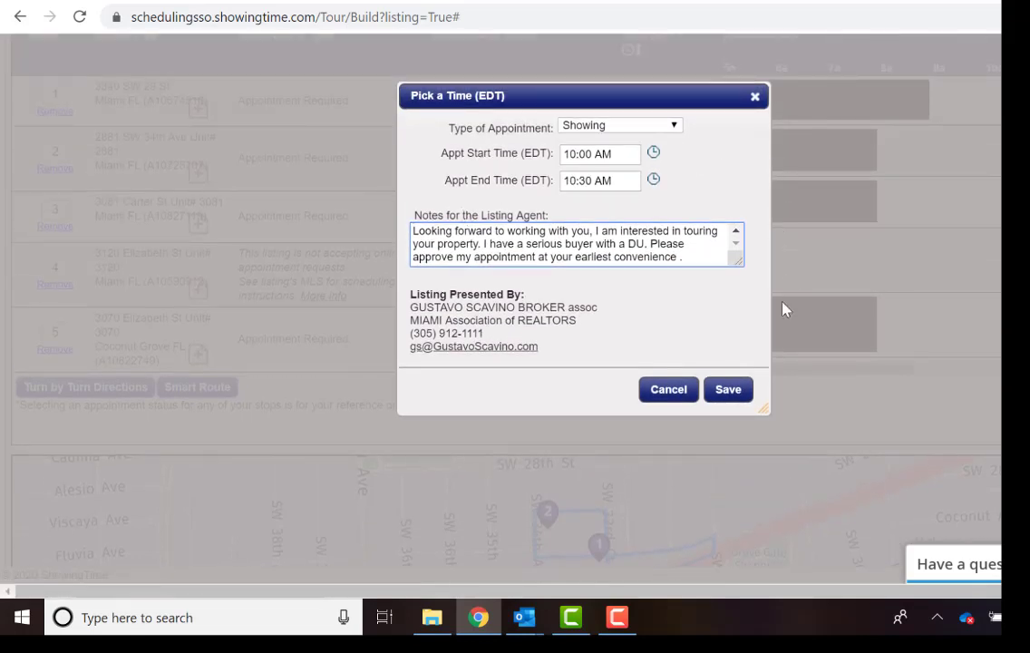
click(733, 390)
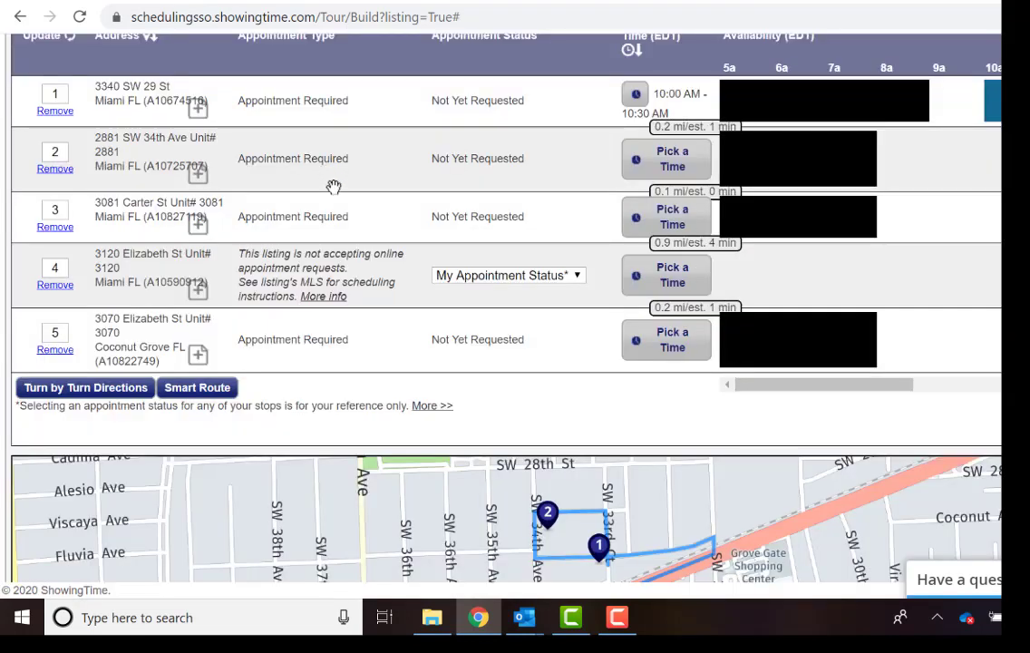
Set stop 2's start time to 10:45 AM and paste the copied note into its notes.
scroll(73, 168, down, 2)
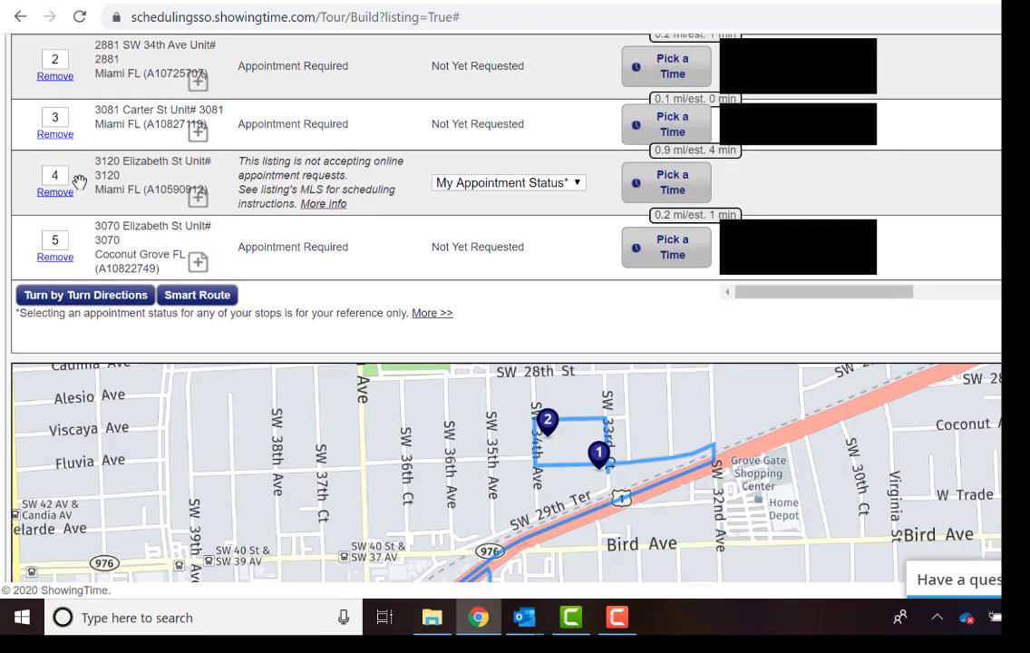
scroll(106, 172, down, 1)
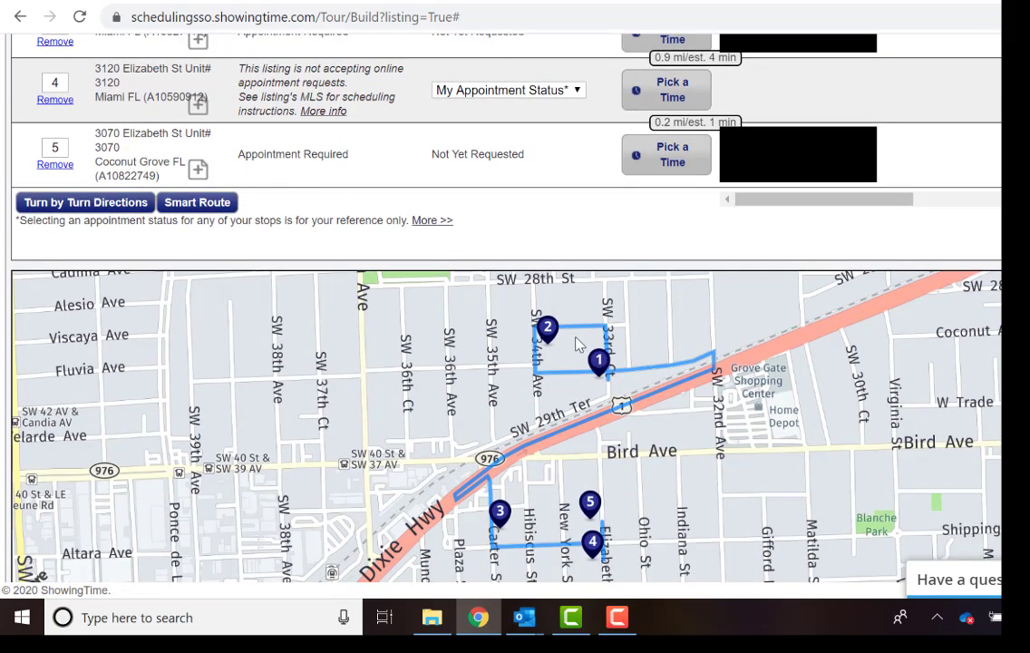
scroll(665, 262, up, 3)
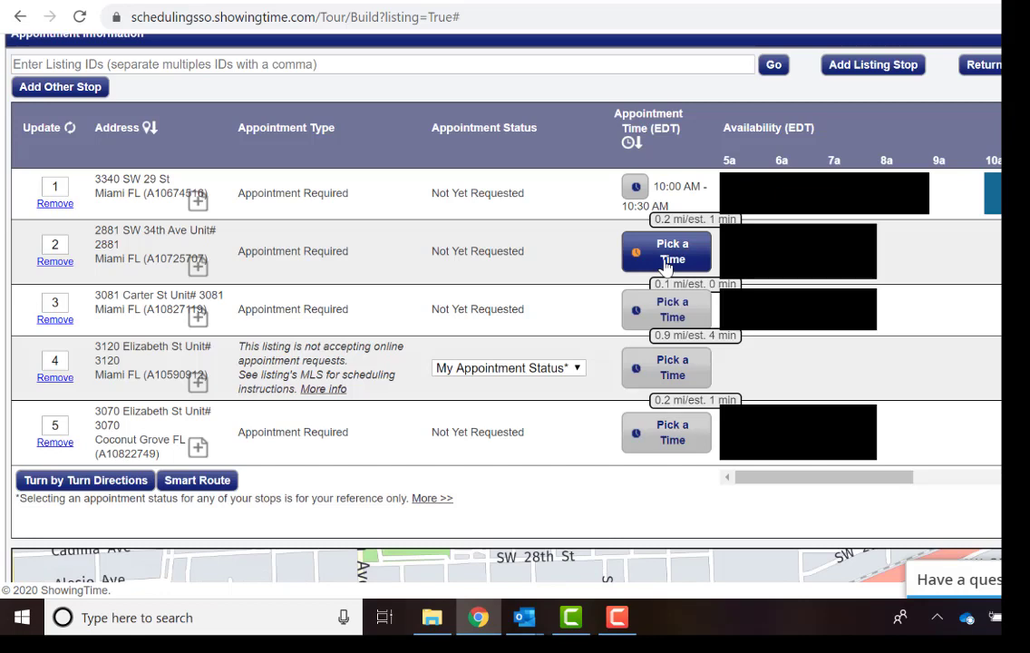
click(667, 258)
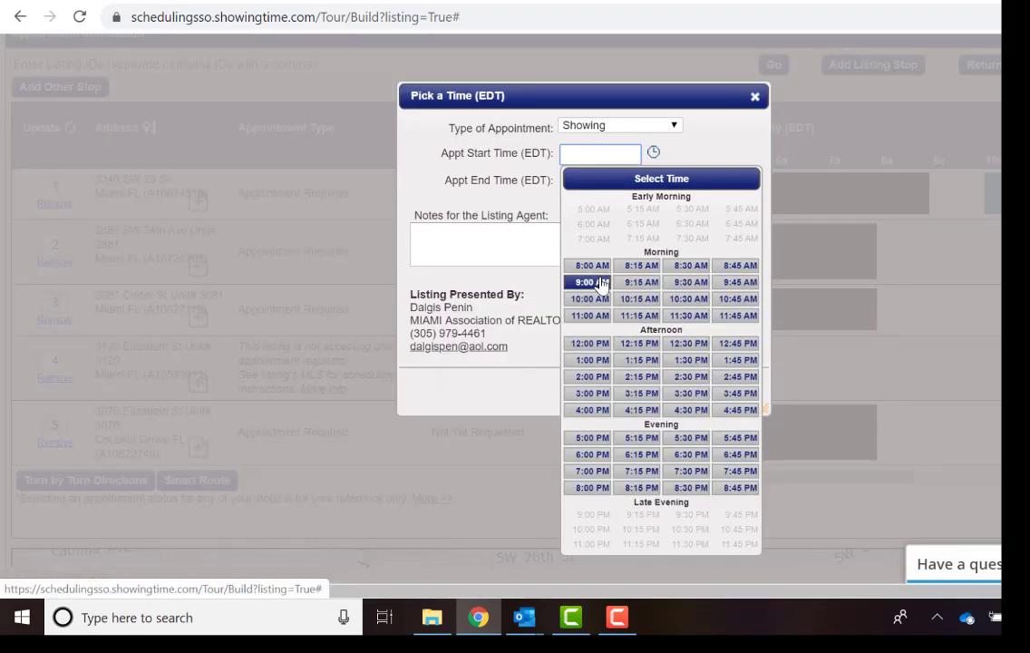
click(735, 308)
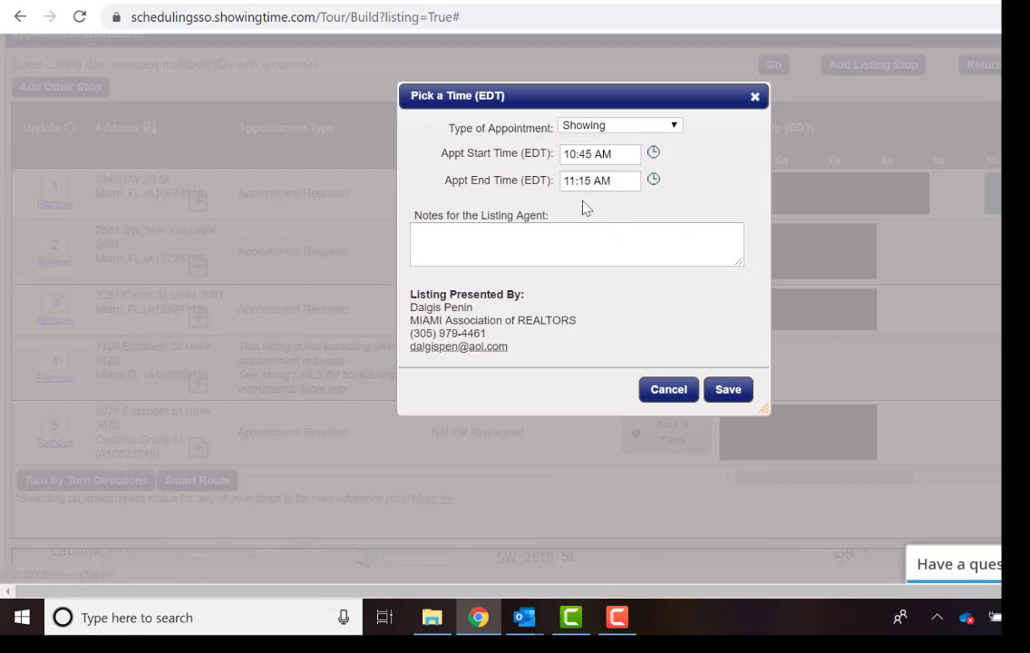
right_click(470, 232)
click(513, 376)
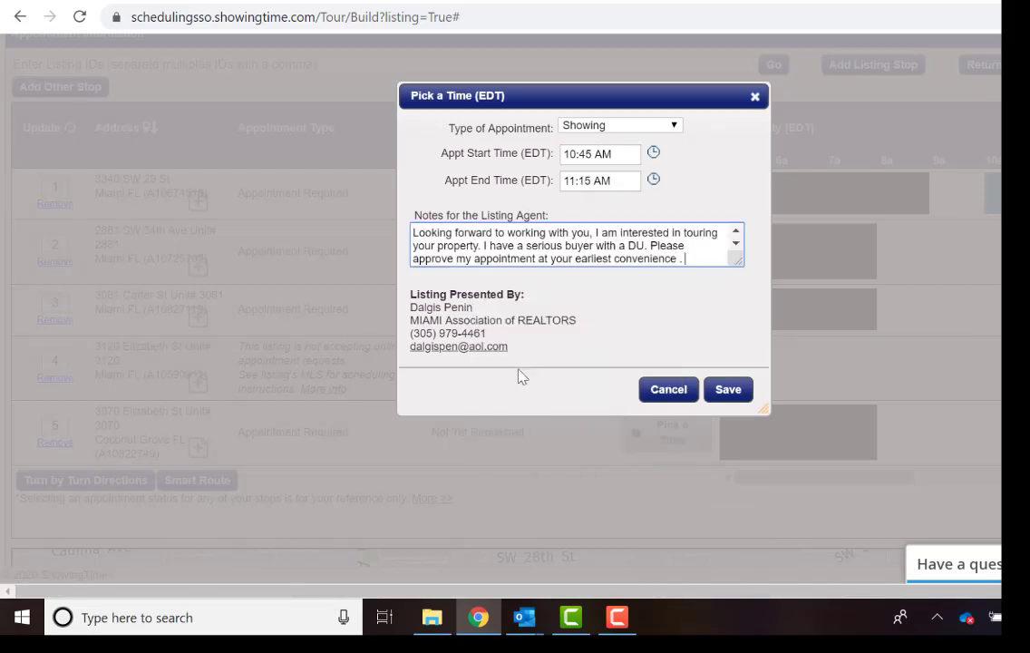
Replace the greeting with the stop 2 listing agent's name and save the 10:45–11:15 AM appointment.
scroll(435, 256, up, 2)
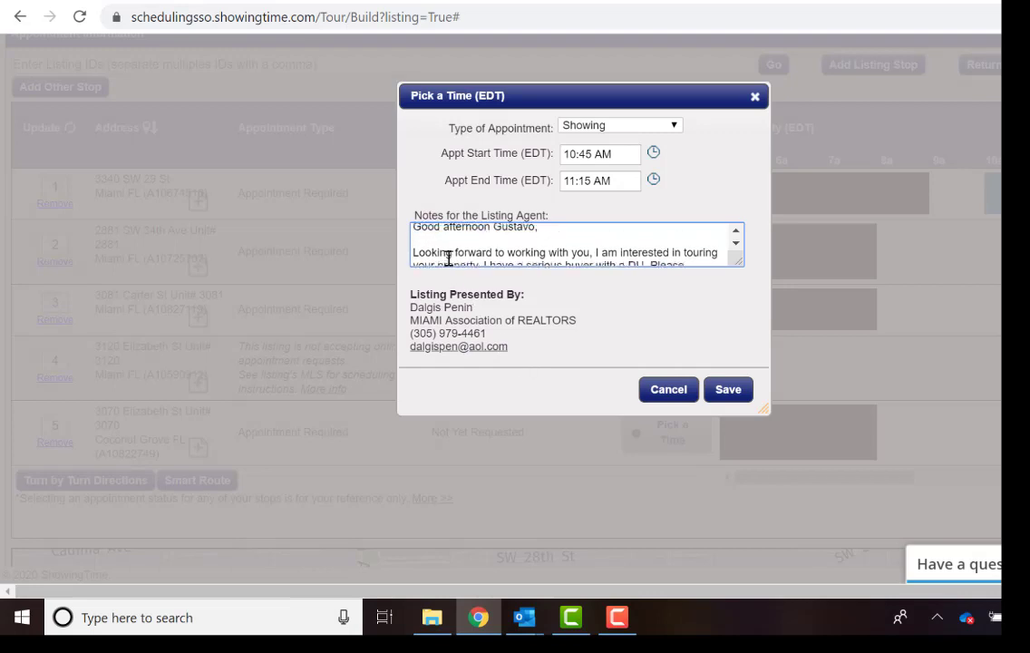
click(533, 231)
key(BackSpace)
key(BackSpace)
key(BackSpace)
key(BackSpace)
key(BackSpace)
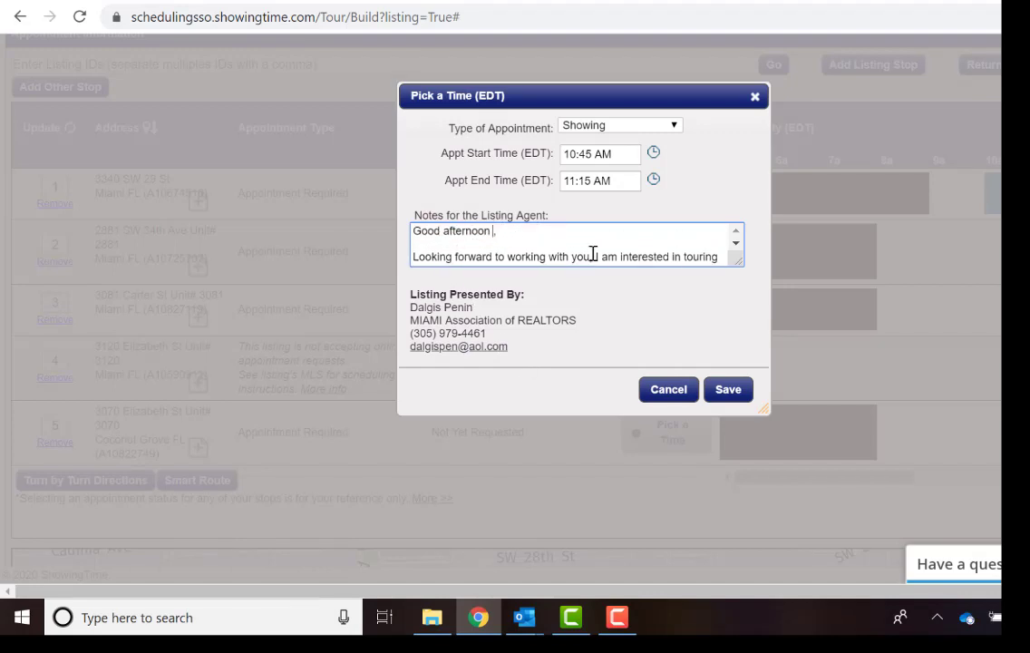
text(Dalgi)
scroll(594, 254, down, 4)
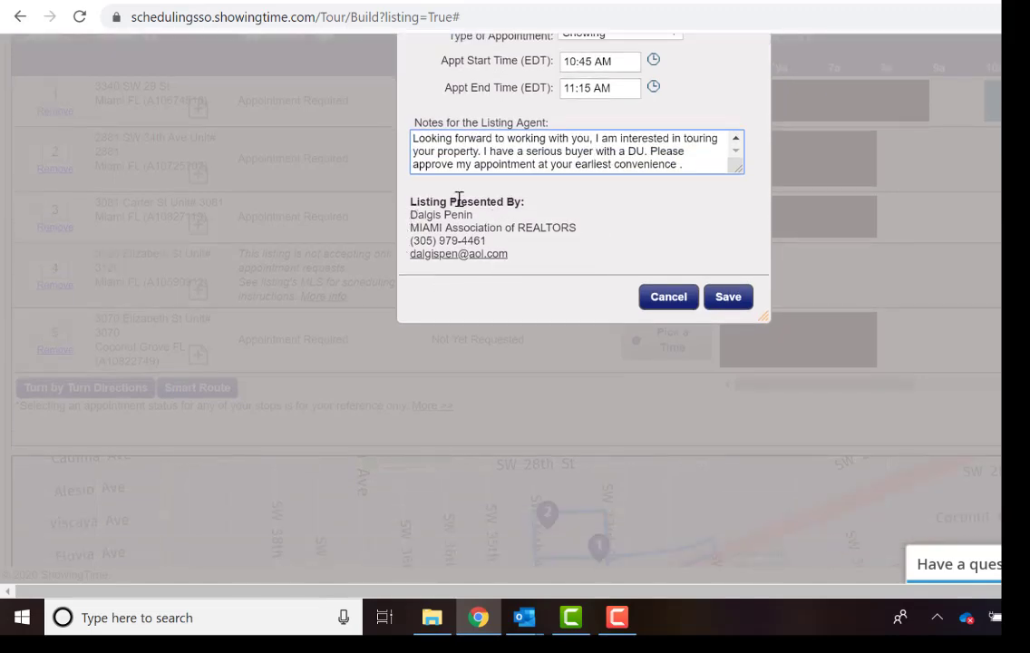
click(727, 297)
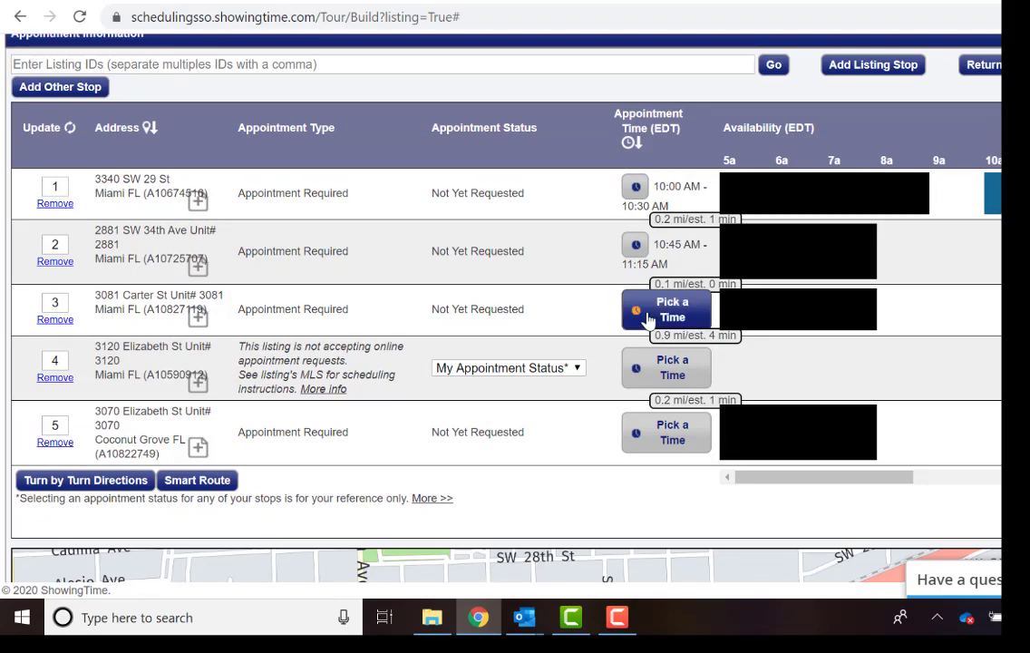
scroll(648, 319, down, 1)
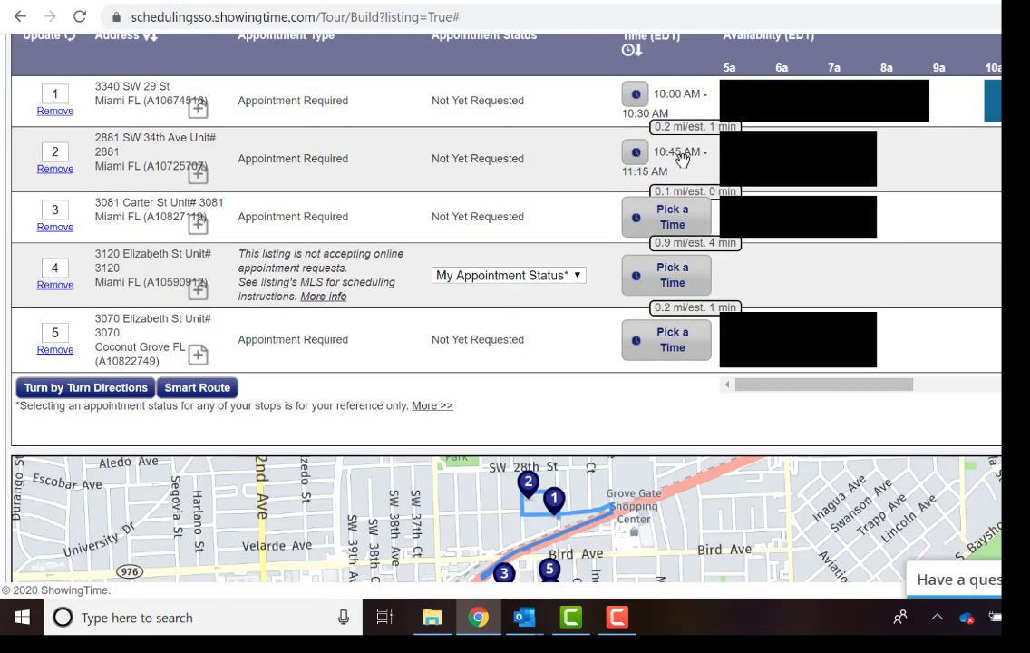
click(640, 223)
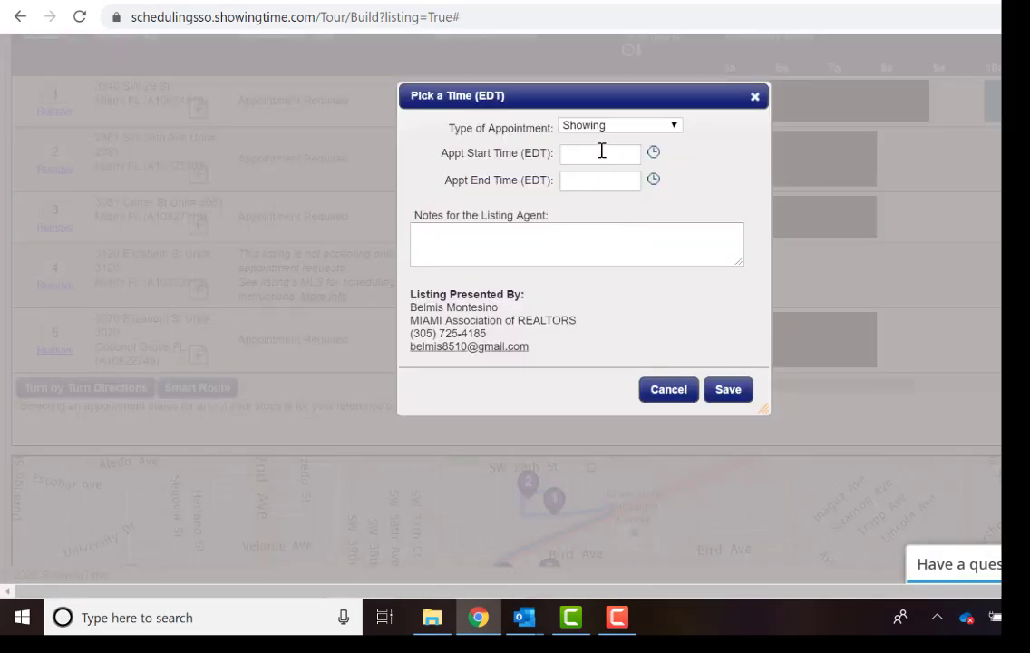
click(649, 154)
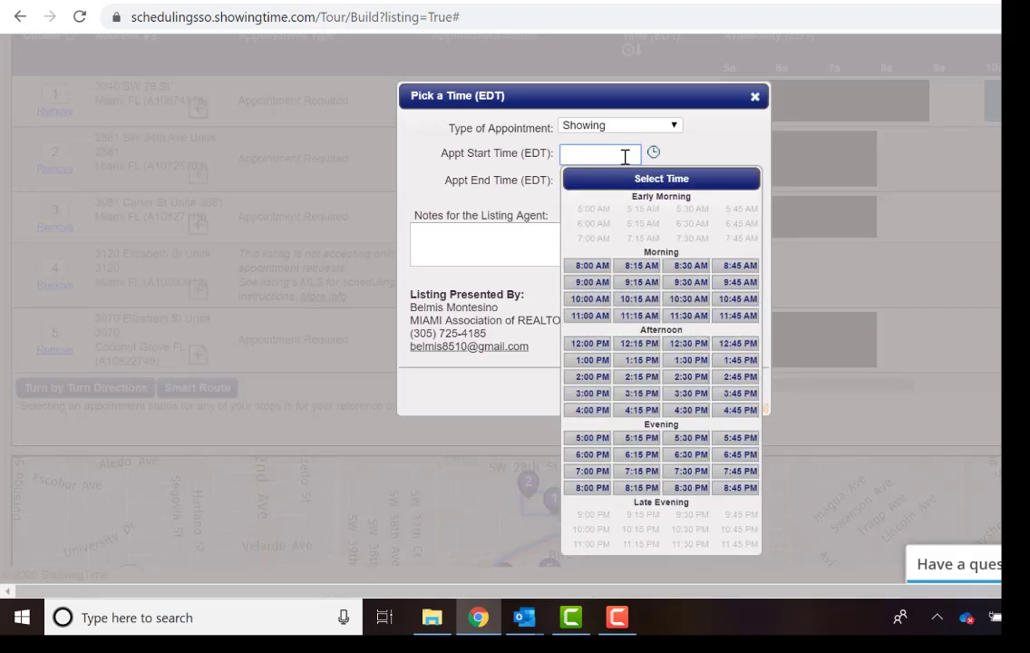
click(686, 316)
click(526, 240)
text(Good afternoon Gustavo,  Looking forward to working with you, I am interested in touring your property. I have a serious buyer with a DU. Please approve my appointment at your earliest convenience.)
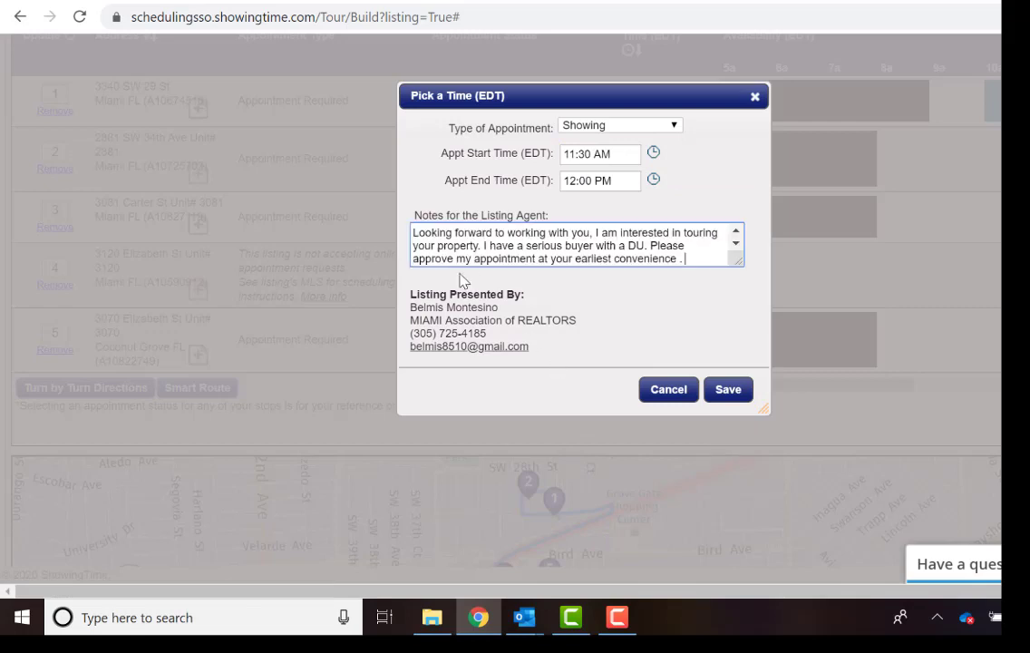
scroll(439, 254, up, 2)
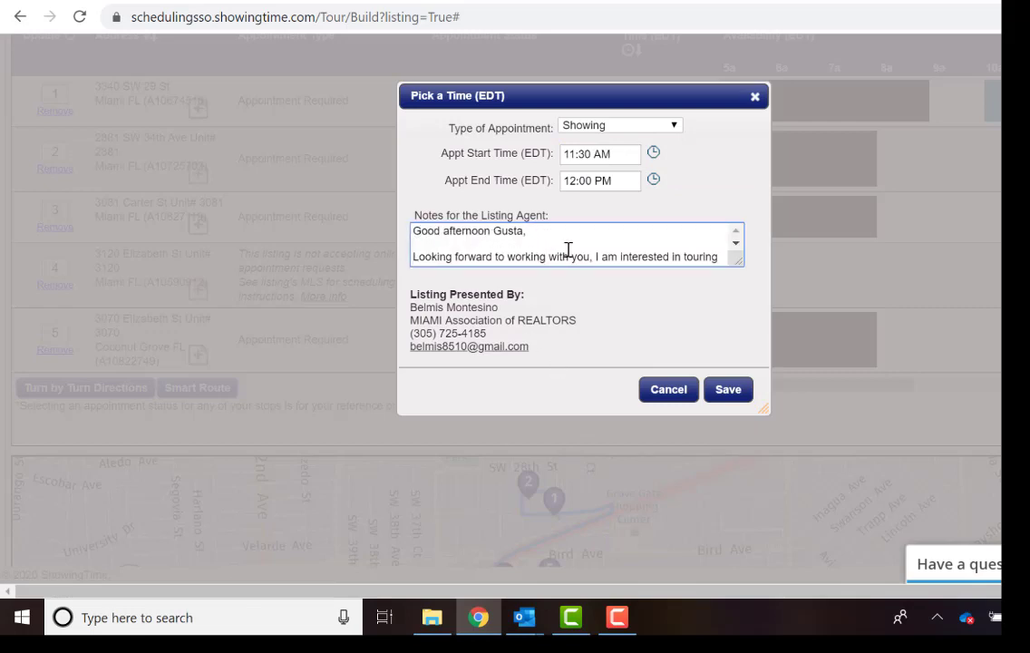
click(716, 388)
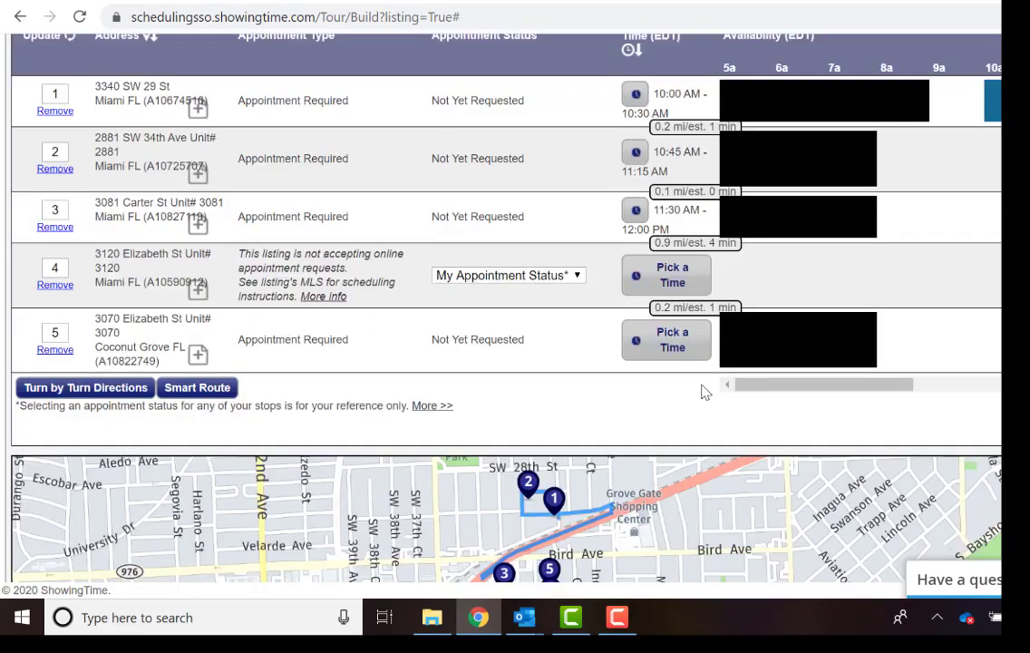
click(641, 283)
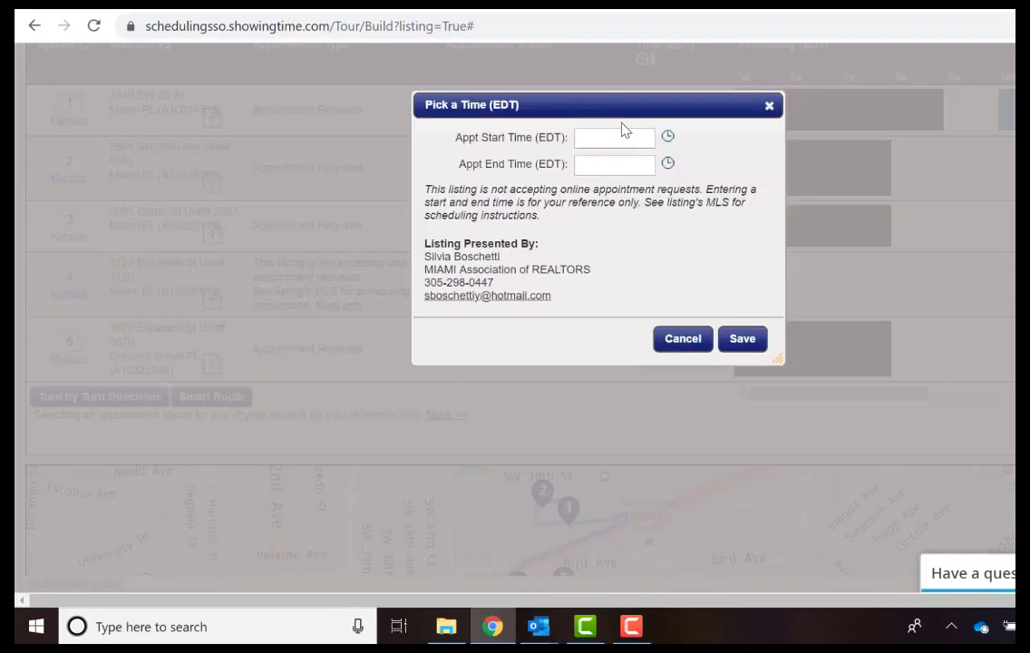
click(667, 138)
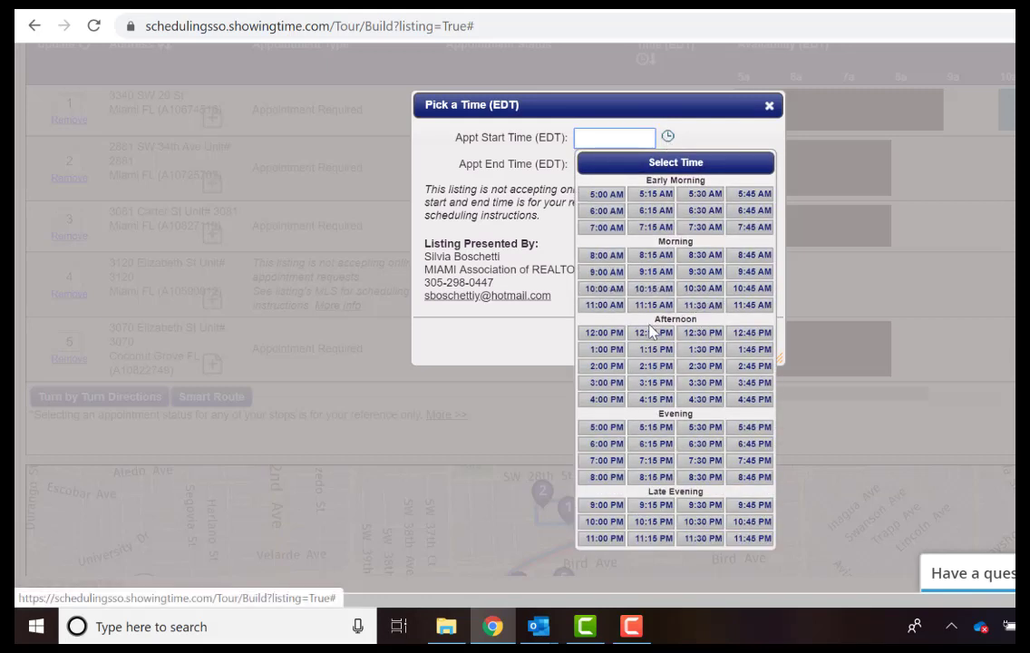
click(639, 335)
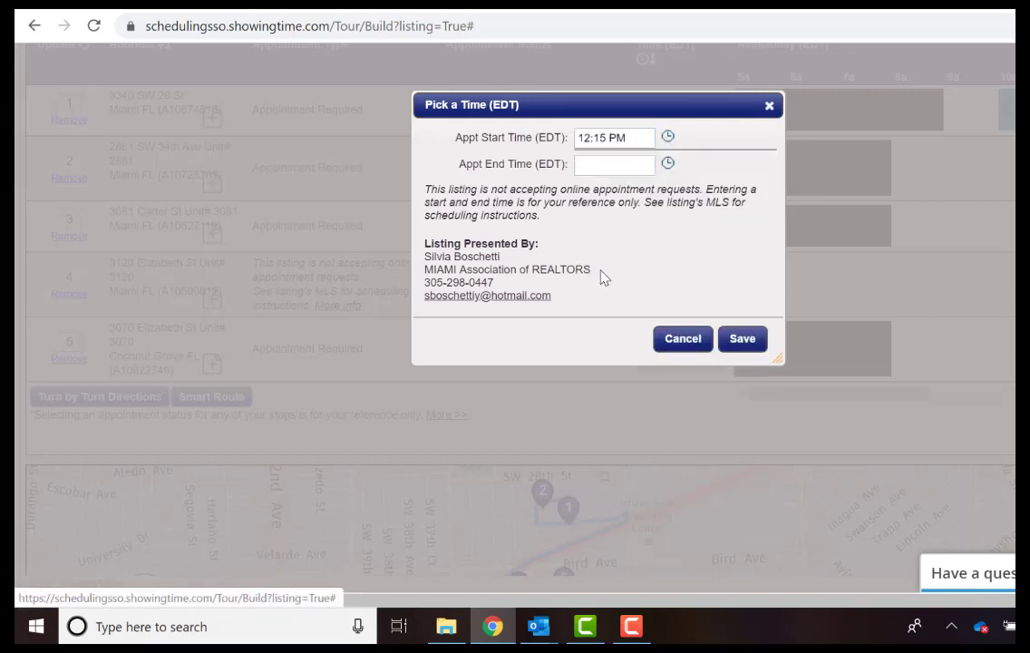
click(741, 338)
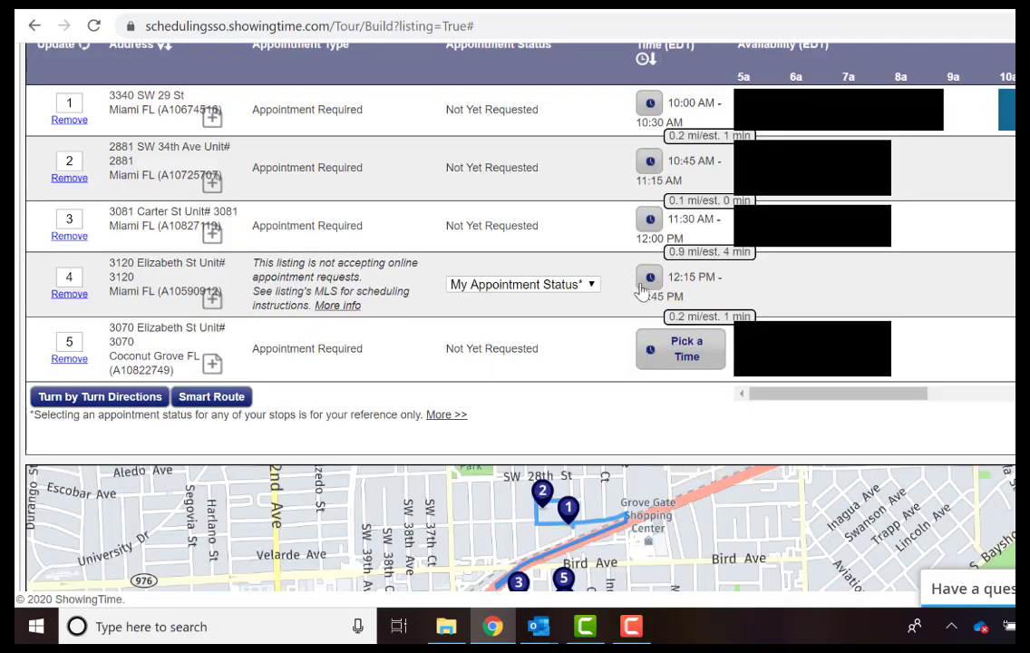
Reopen stop 4's time form to select the listing agent's phone number, keeping 12:15–12:45 PM.
click(645, 288)
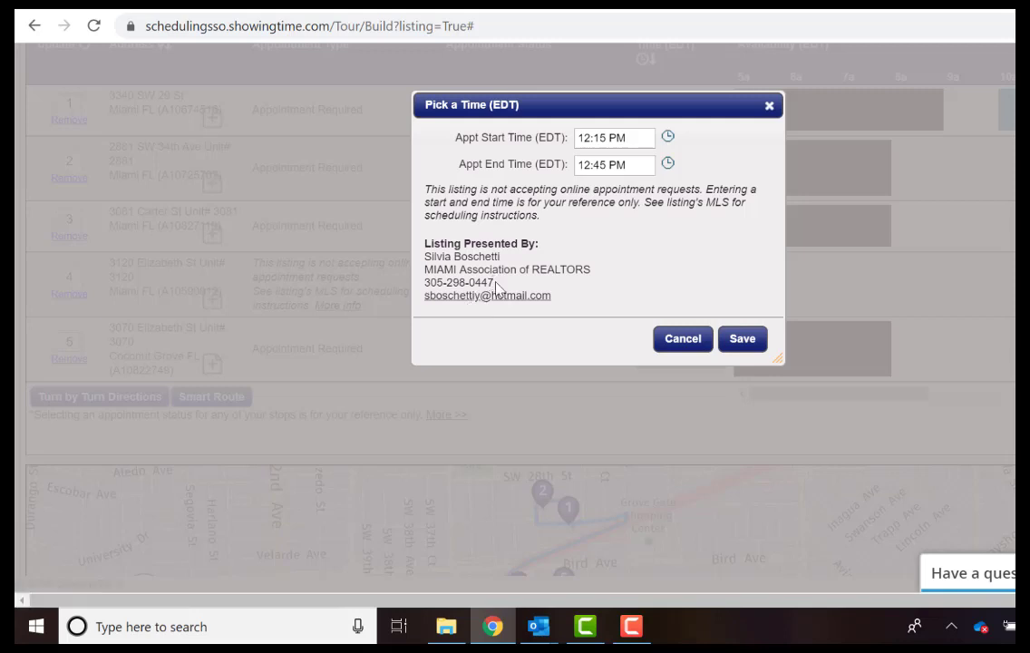
drag(493, 282, 424, 282)
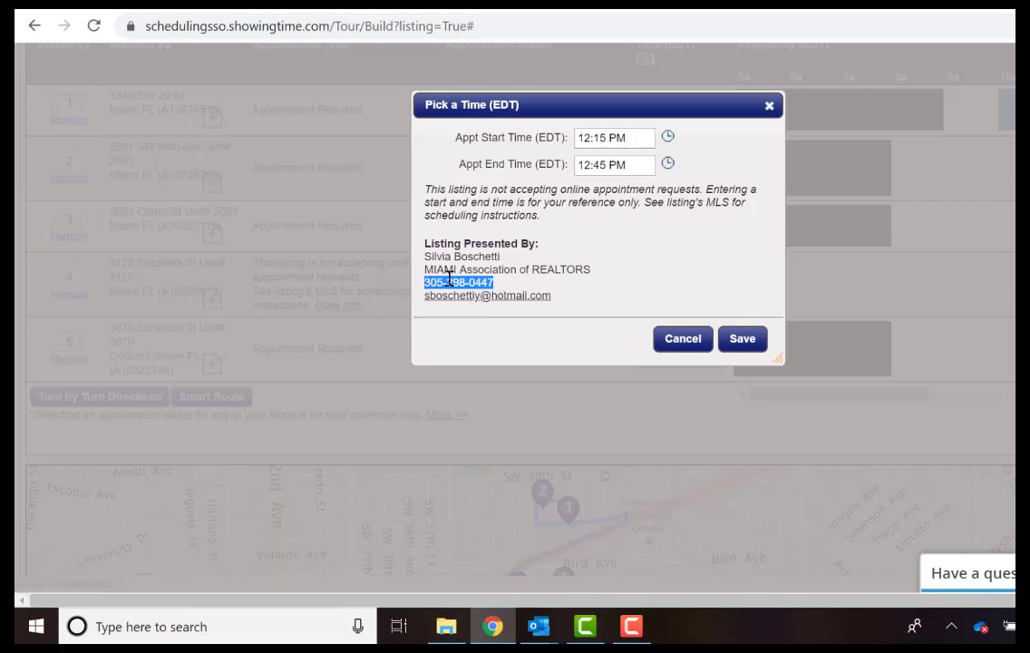
click(743, 340)
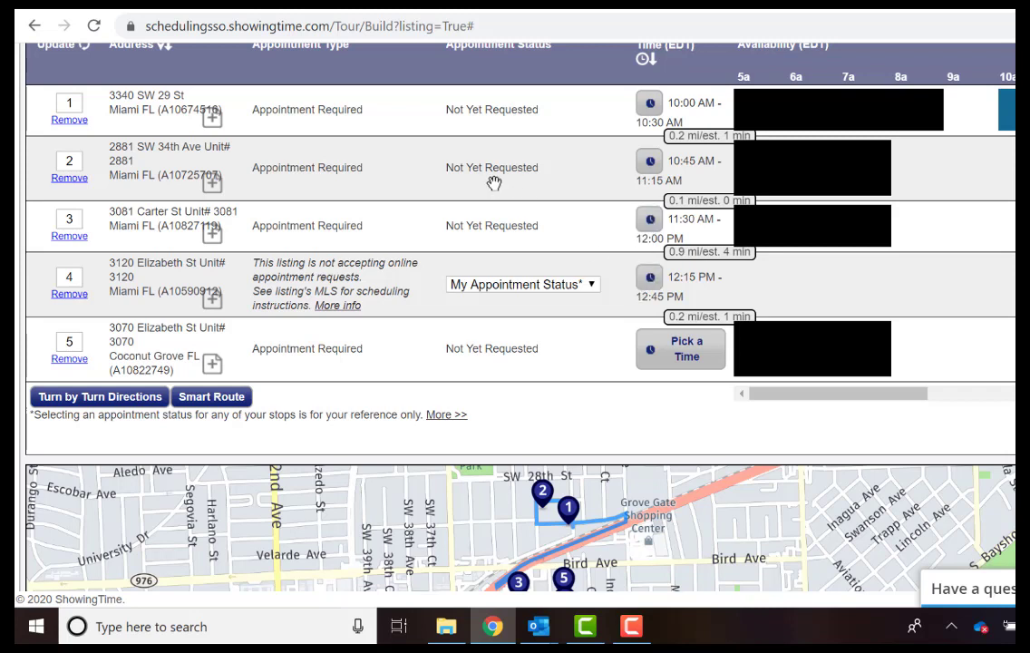
scroll(424, 178, down, 1)
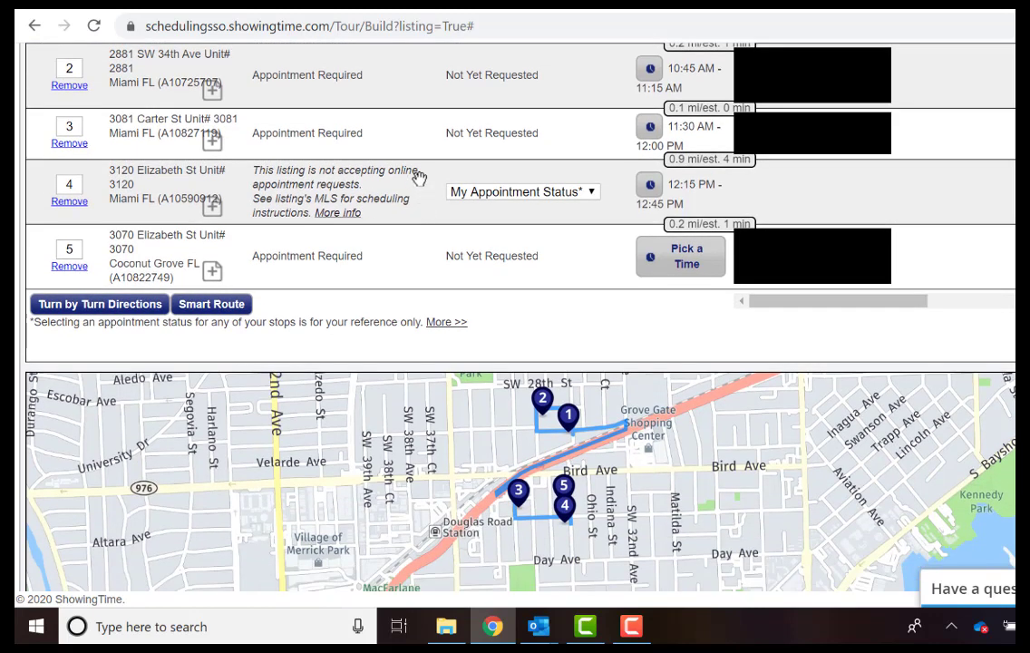
scroll(418, 176, up, 1)
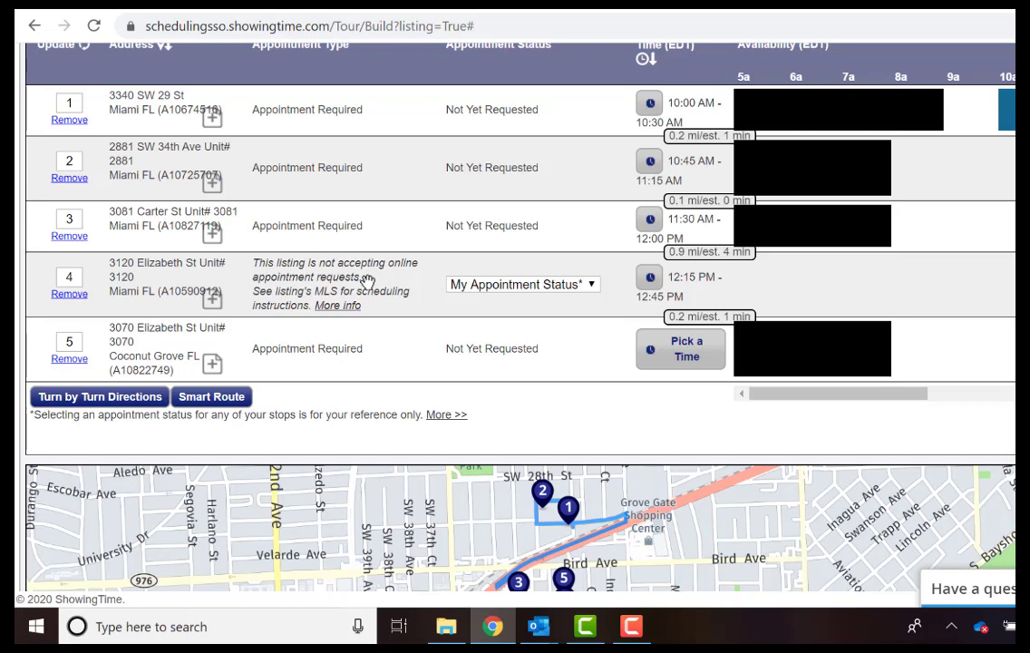
scroll(683, 263, down, 1)
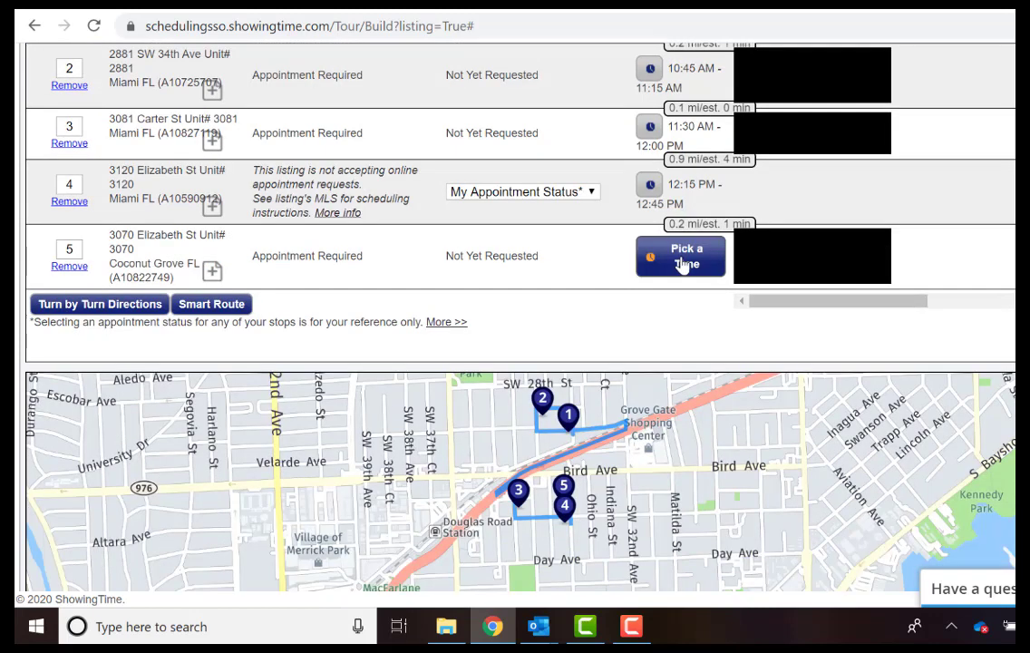
click(682, 262)
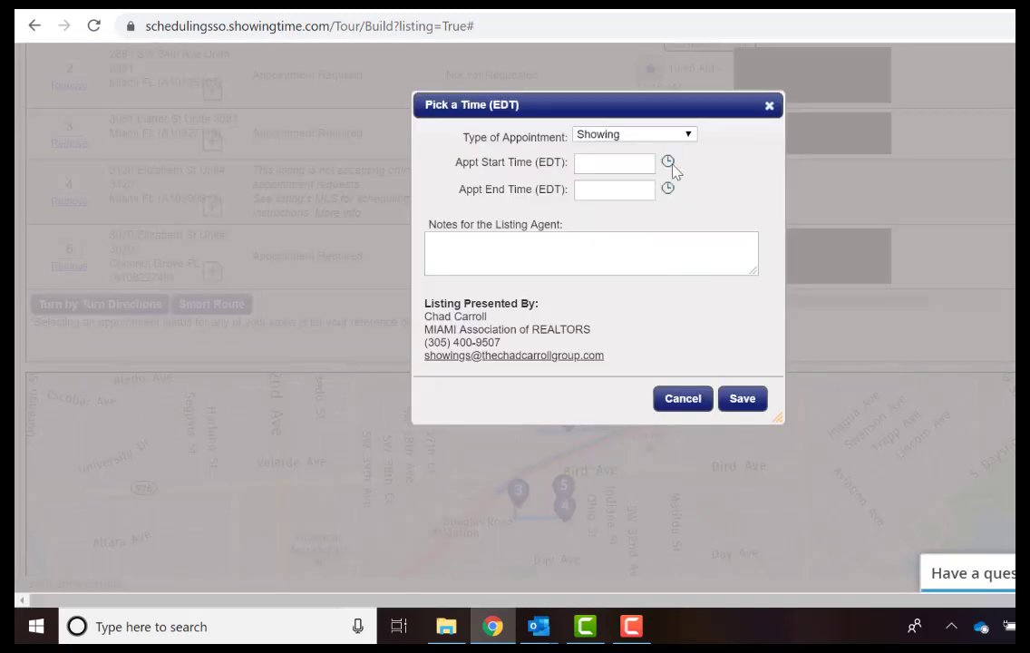
click(671, 164)
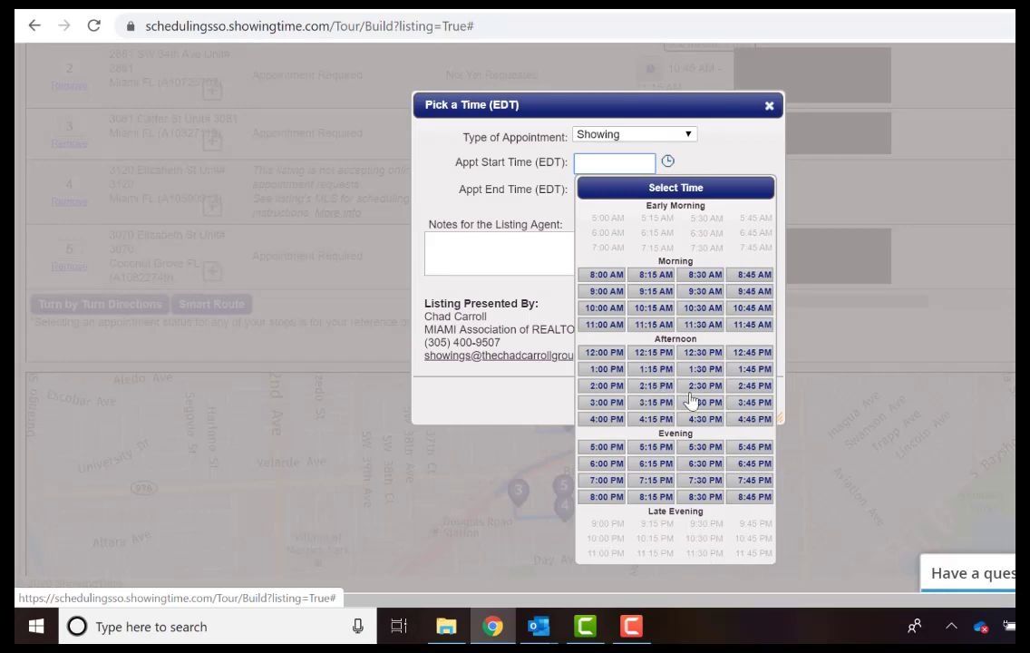
click(607, 369)
click(522, 246)
right_click(523, 243)
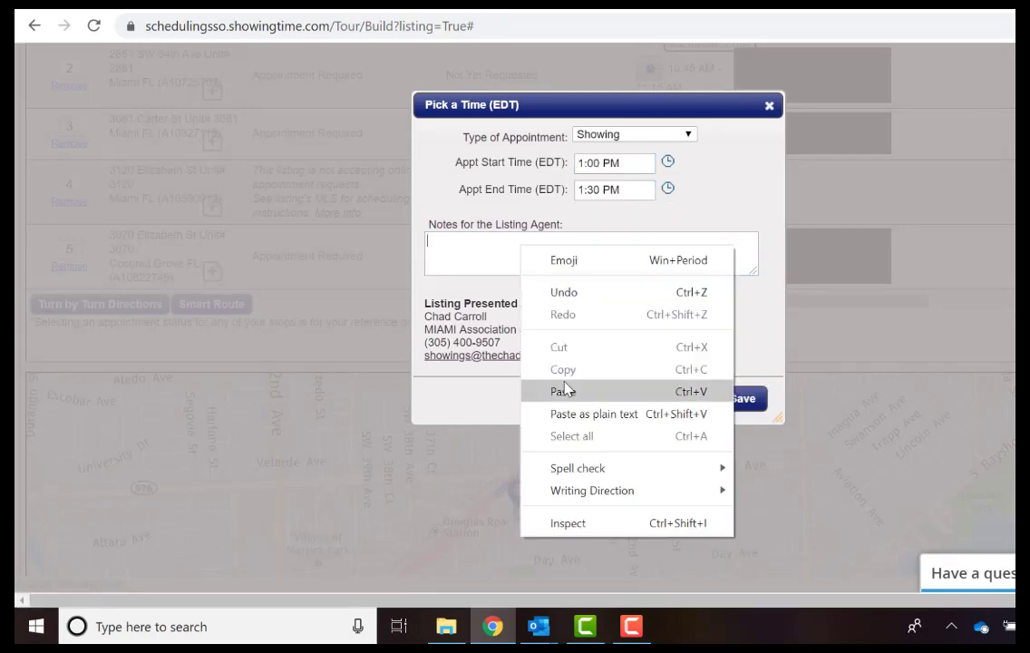
click(558, 393)
scroll(461, 256, up, 3)
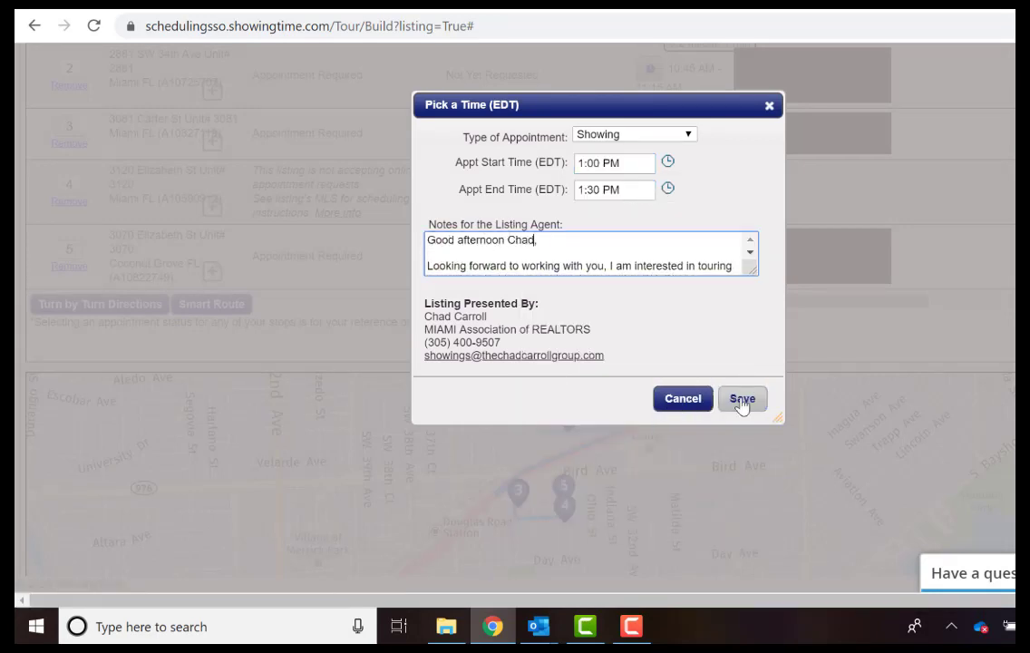
click(742, 399)
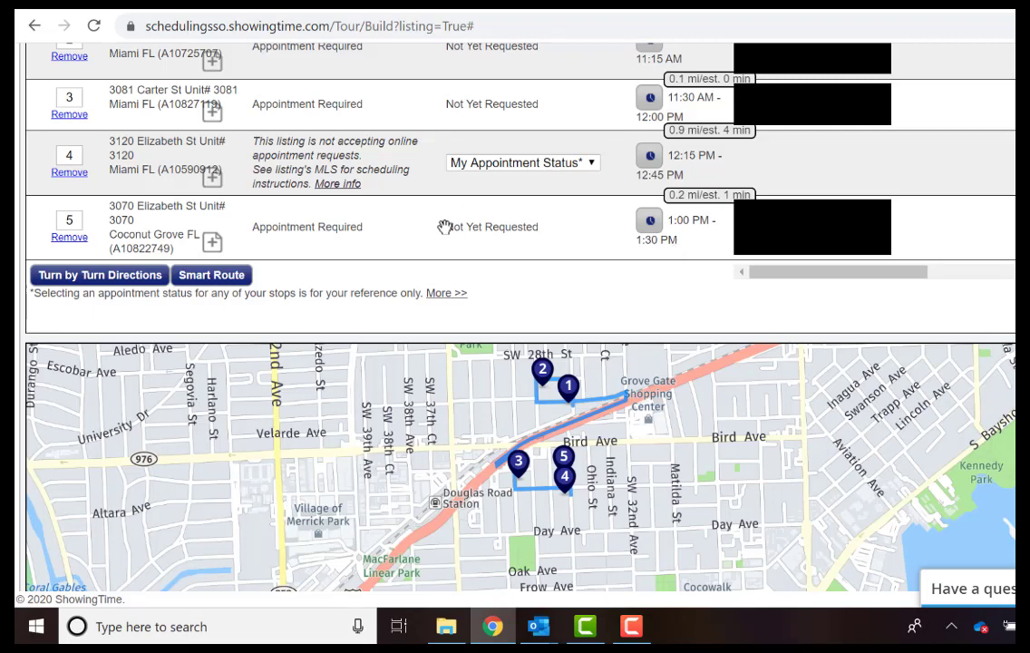
scroll(444, 227, up, 1)
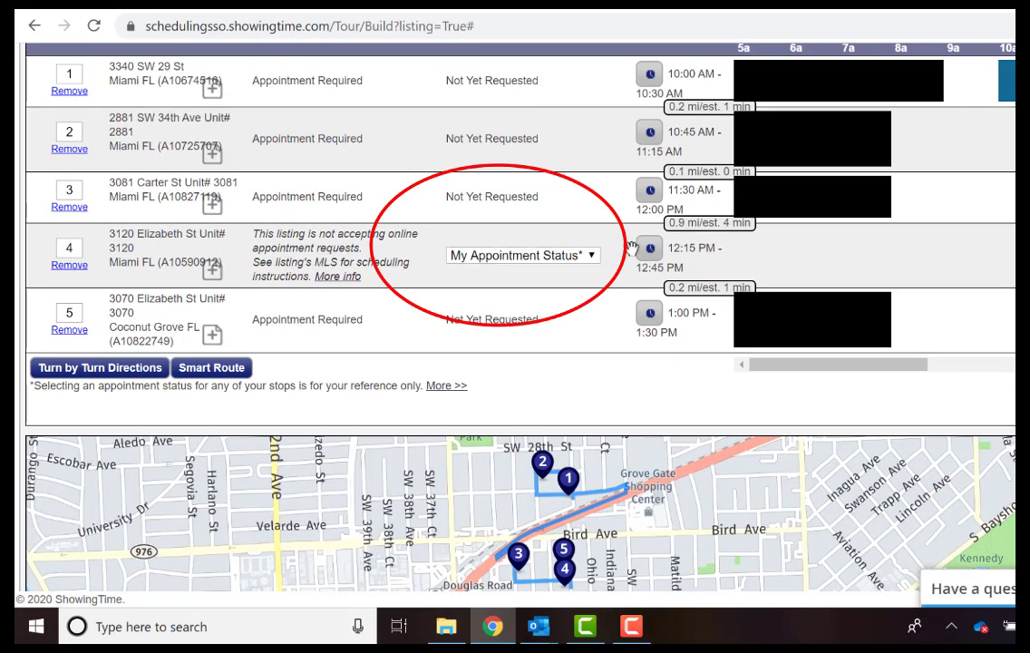
Change stop 4's My Appointment Status to Requested*.
click(524, 256)
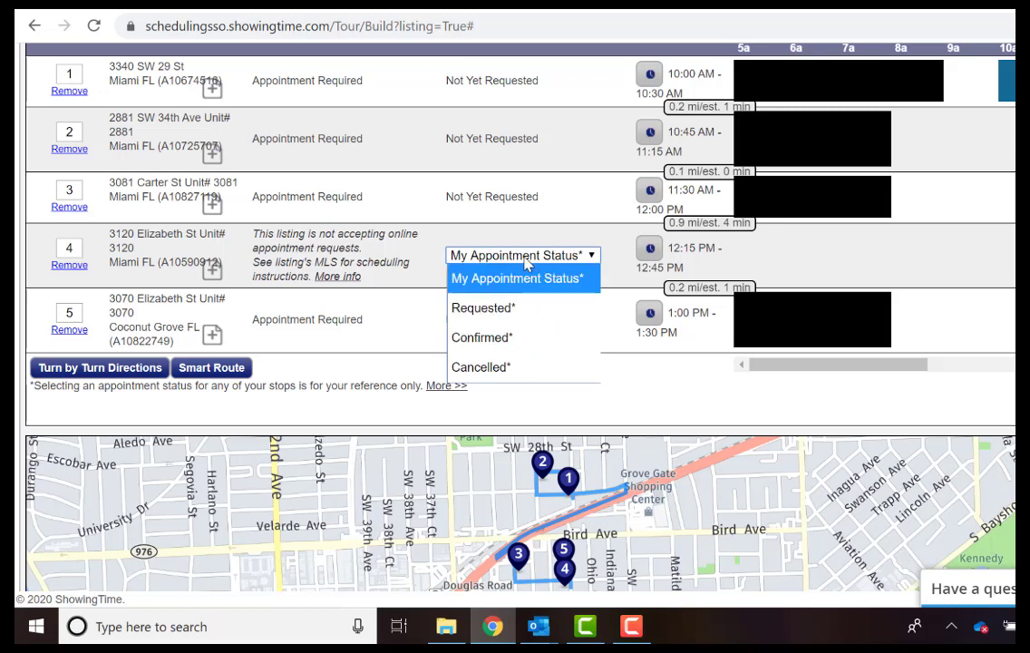
click(504, 309)
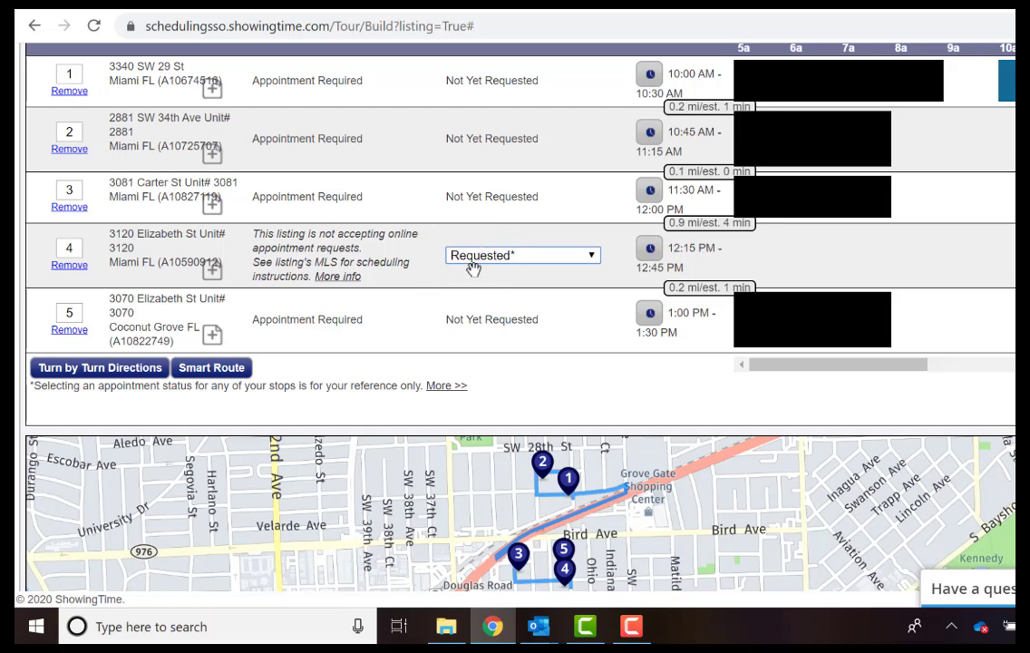
drag(771, 366, 809, 363)
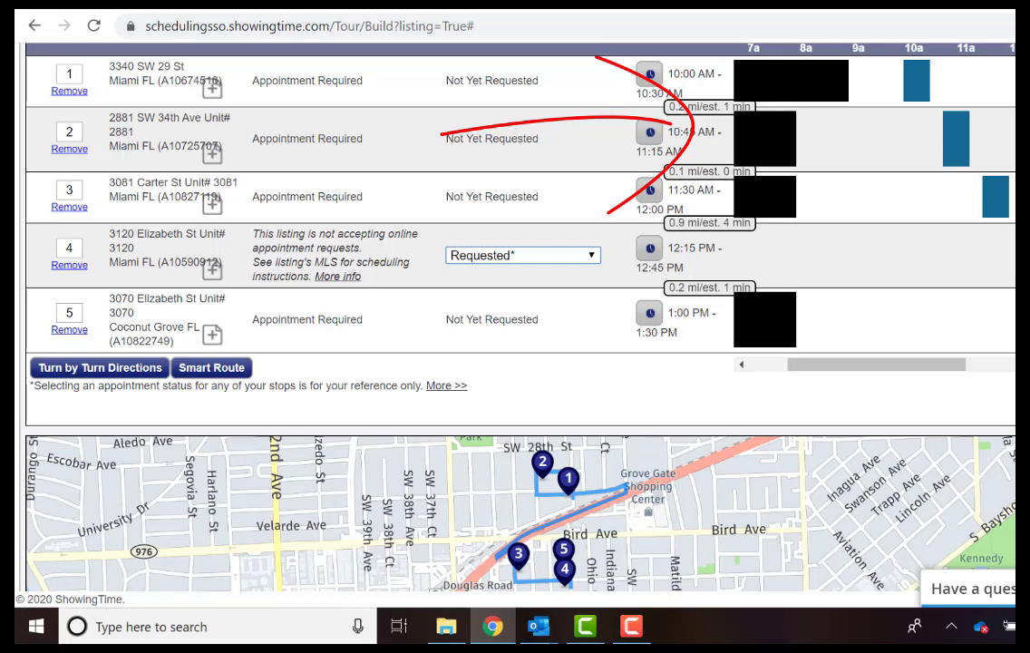
key(Escape)
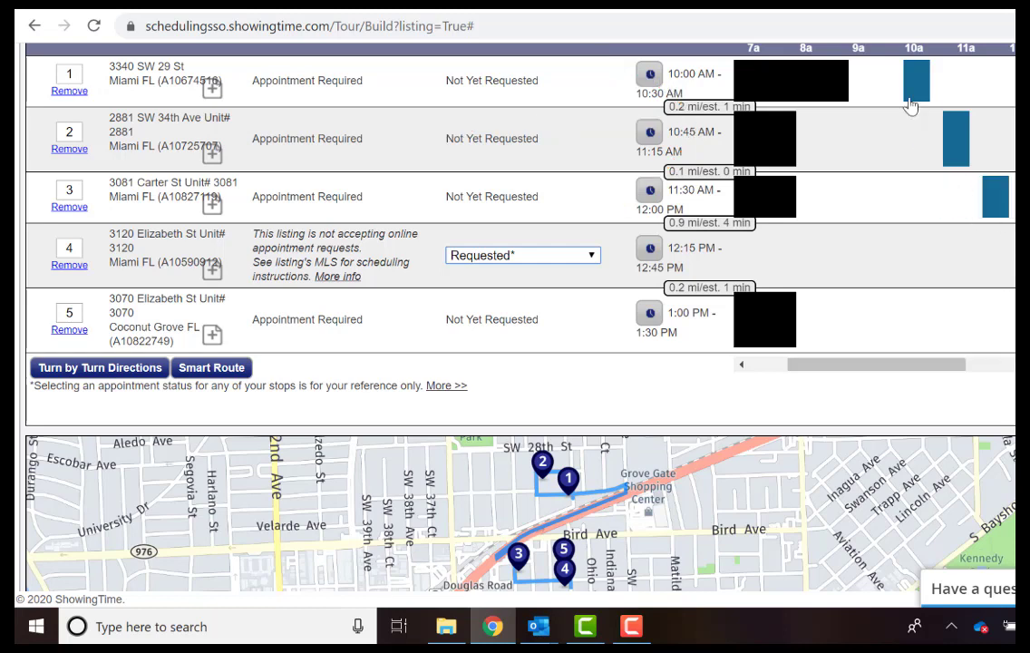
click(954, 142)
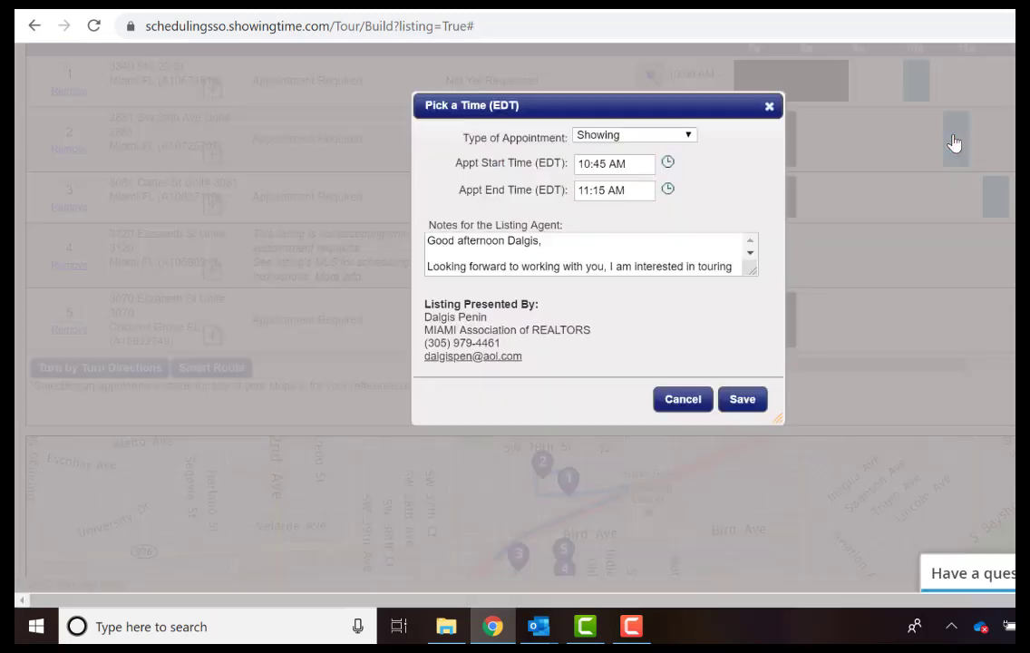
click(768, 106)
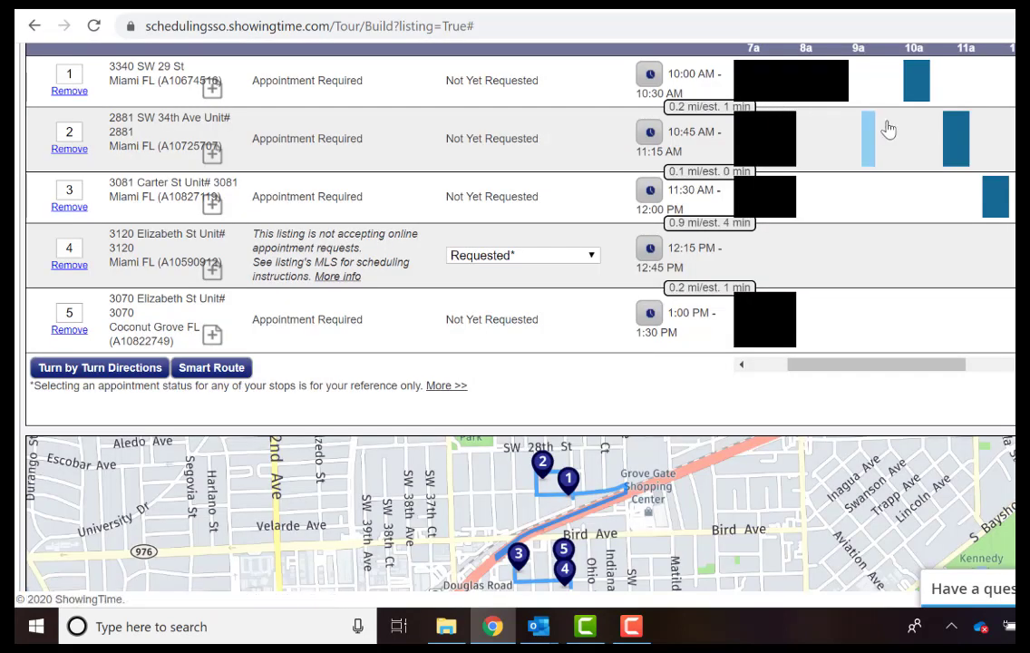
click(960, 146)
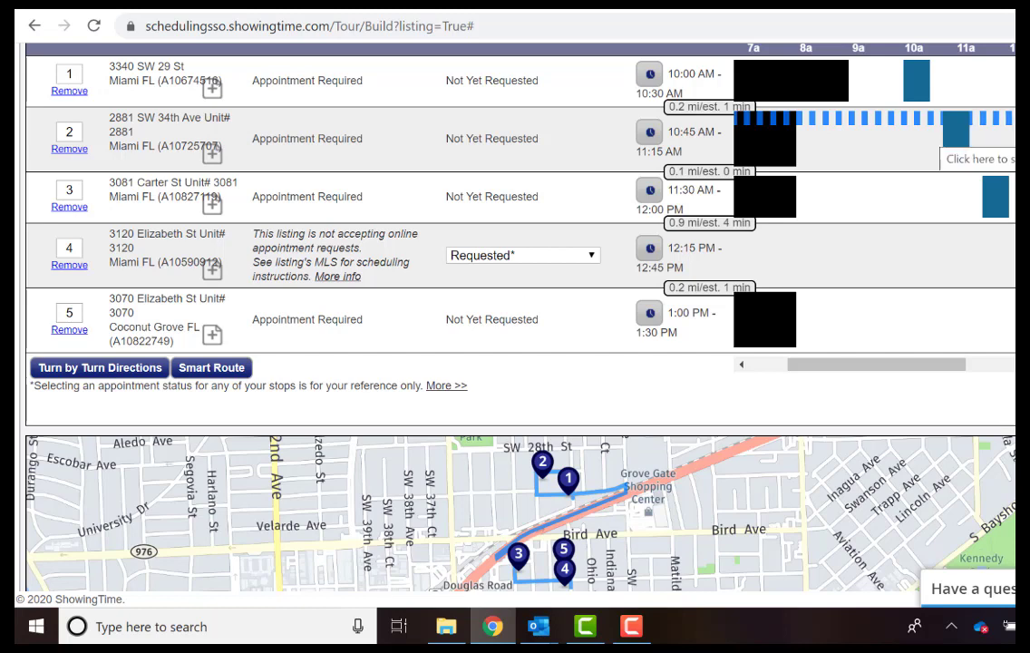
click(956, 141)
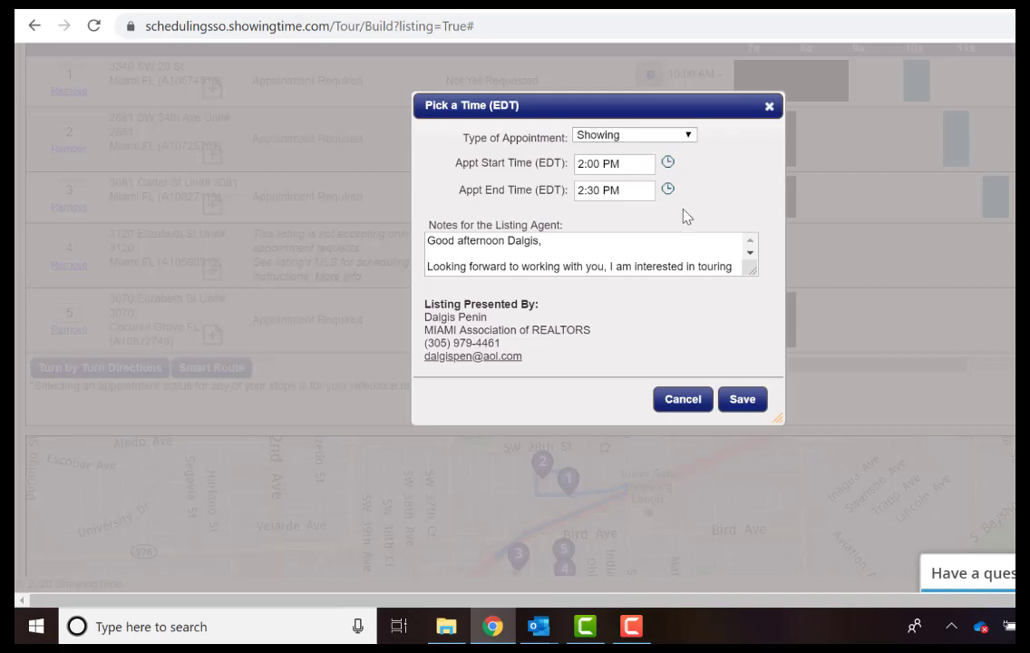
click(742, 400)
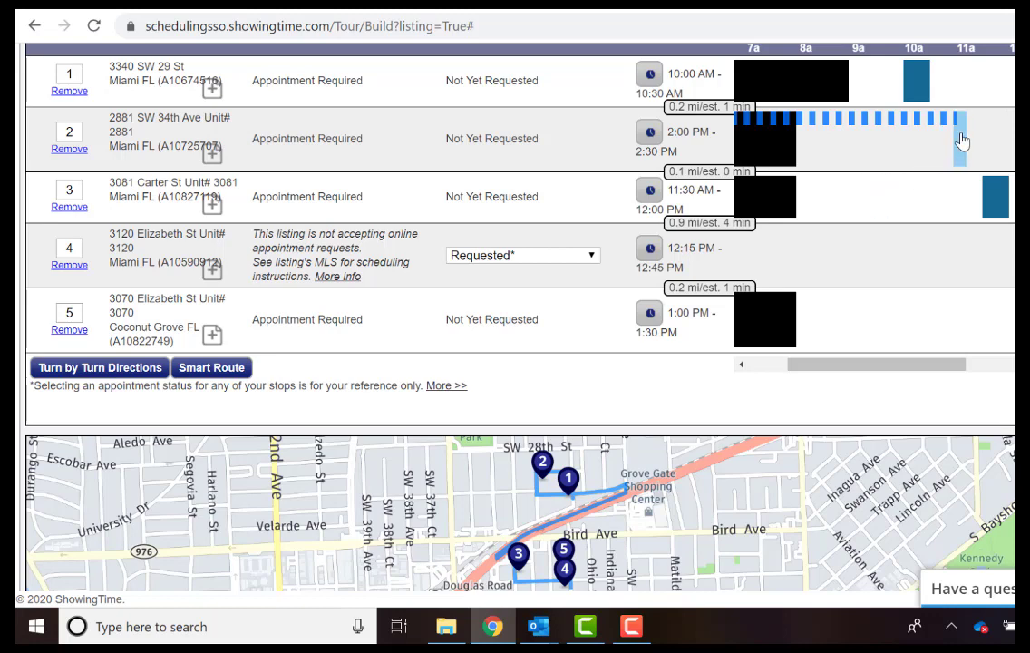
click(956, 141)
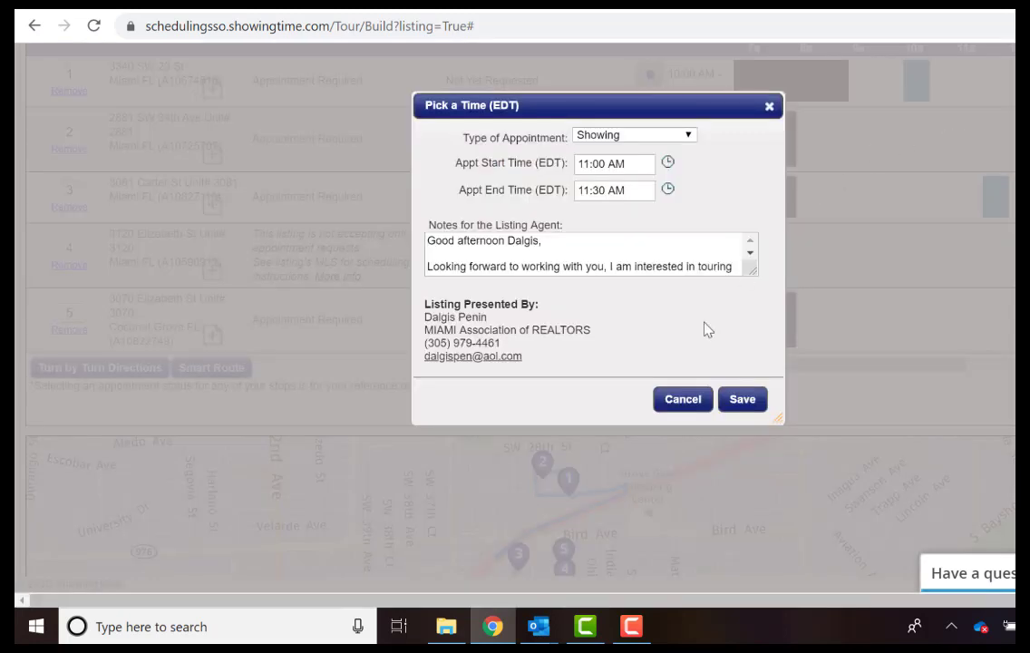
click(732, 399)
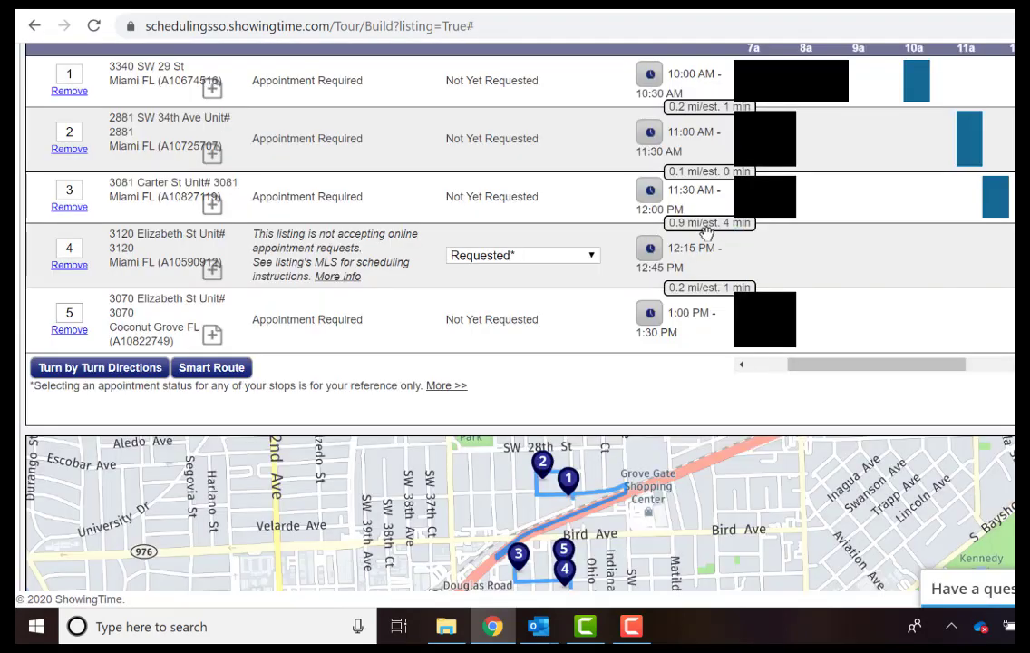
scroll(525, 213, down, 5)
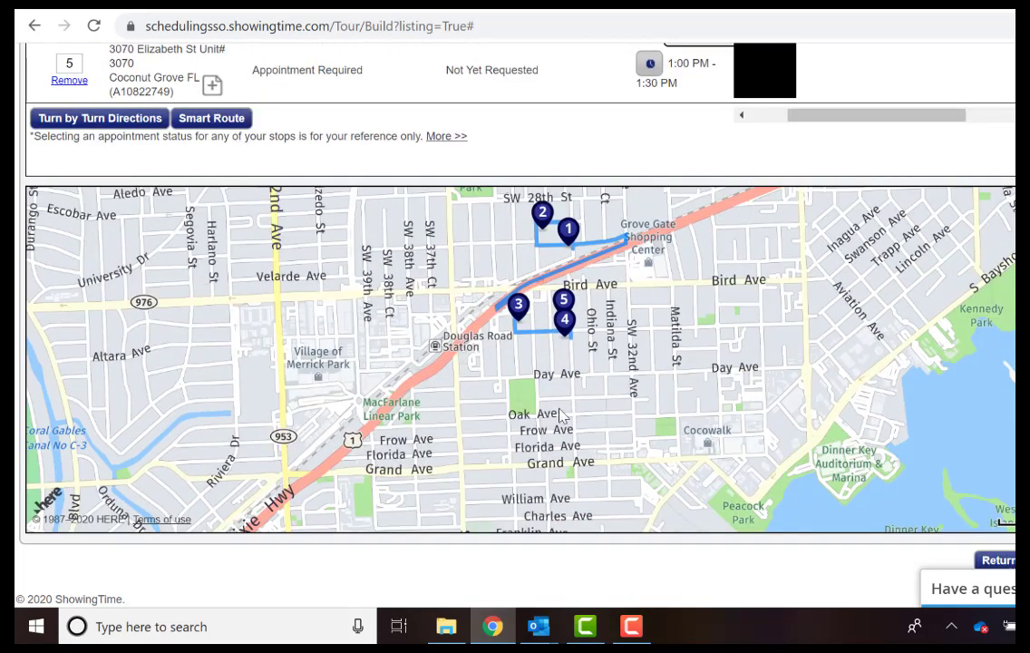
Confirm stop 4's Appointment Status is Requested* in the dropdown.
scroll(510, 200, up, 7)
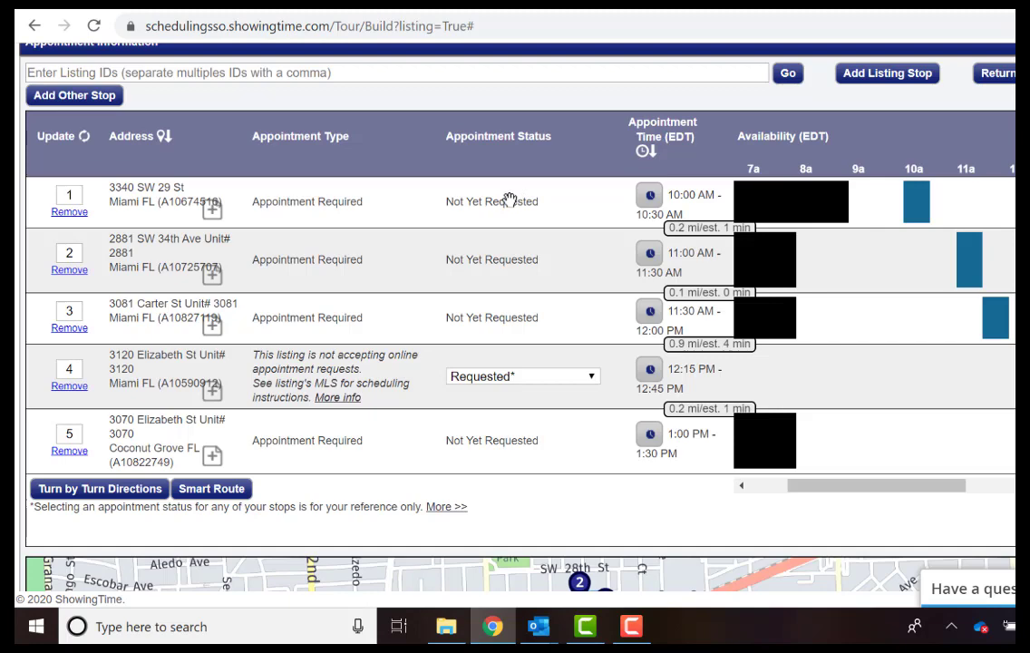
scroll(510, 199, down, 7)
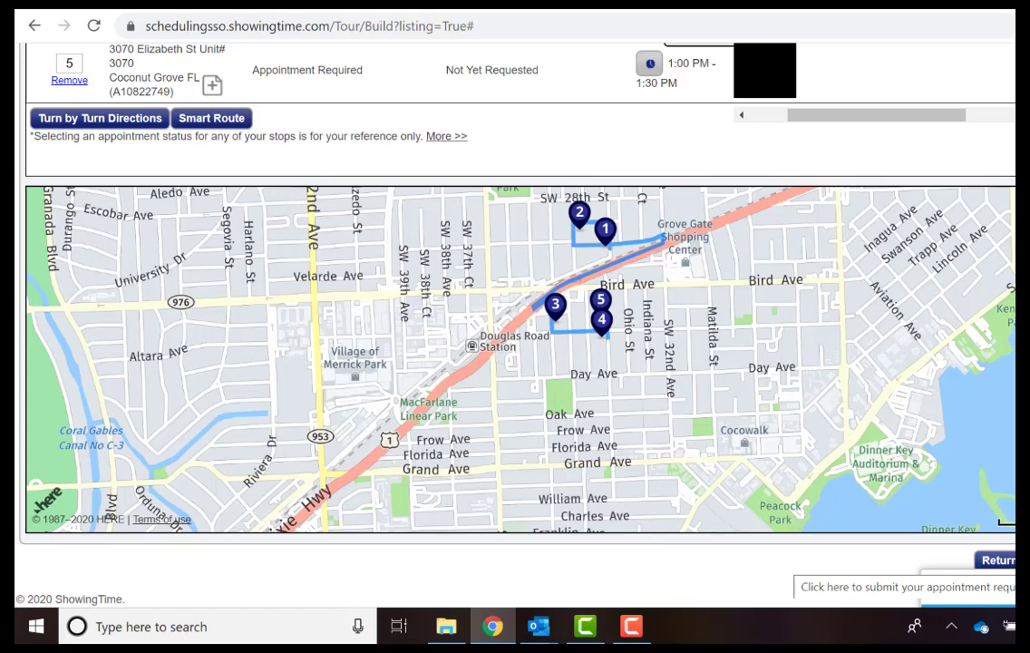
scroll(621, 166, up, 4)
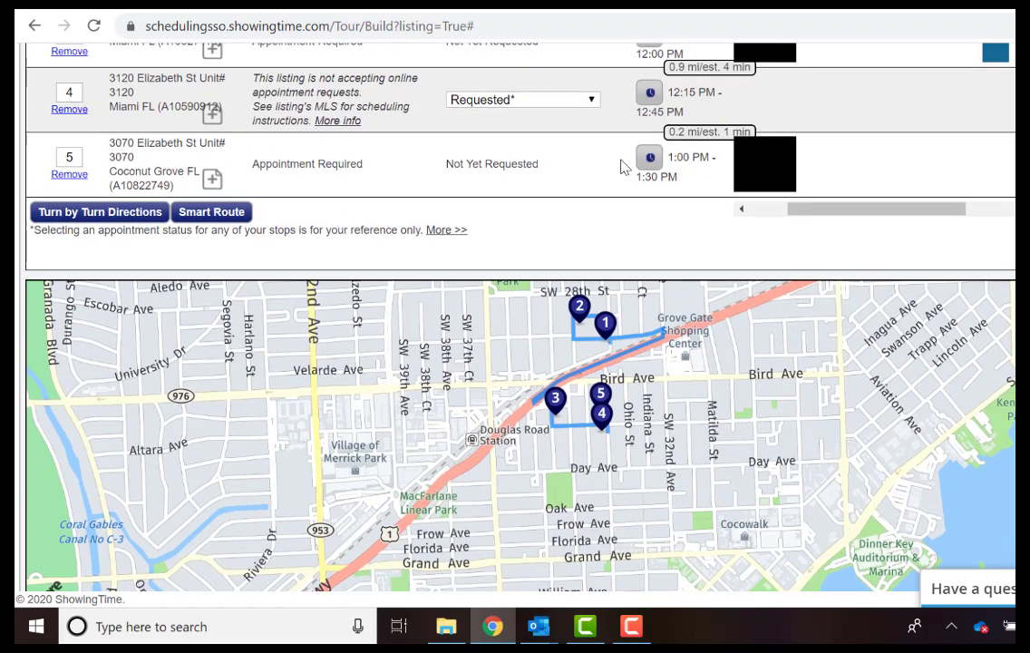
scroll(621, 166, up, 1)
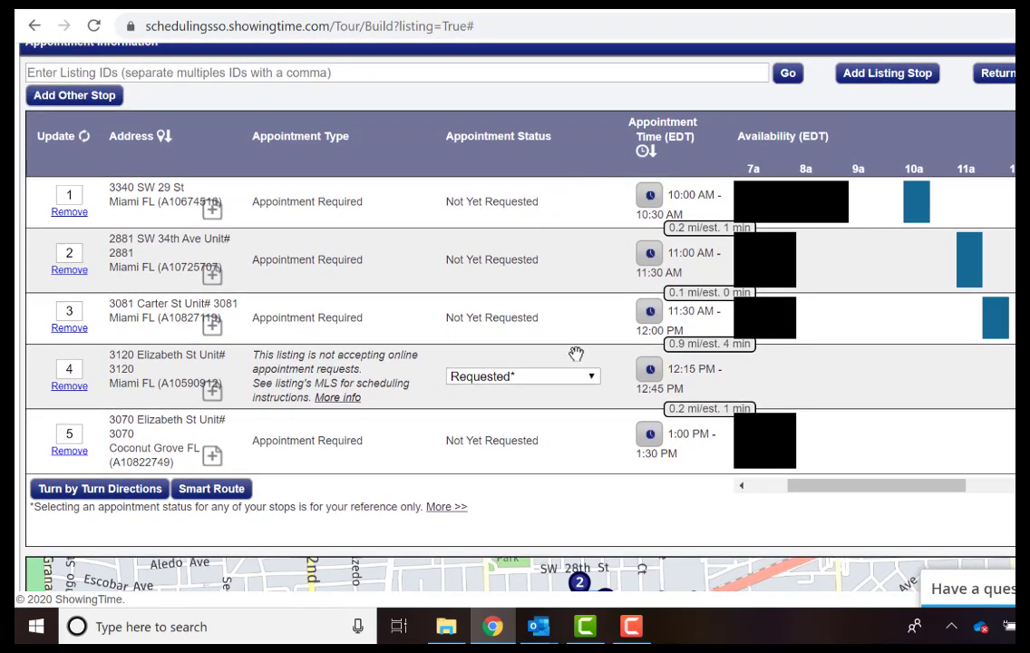
scroll(375, 336, up, 1)
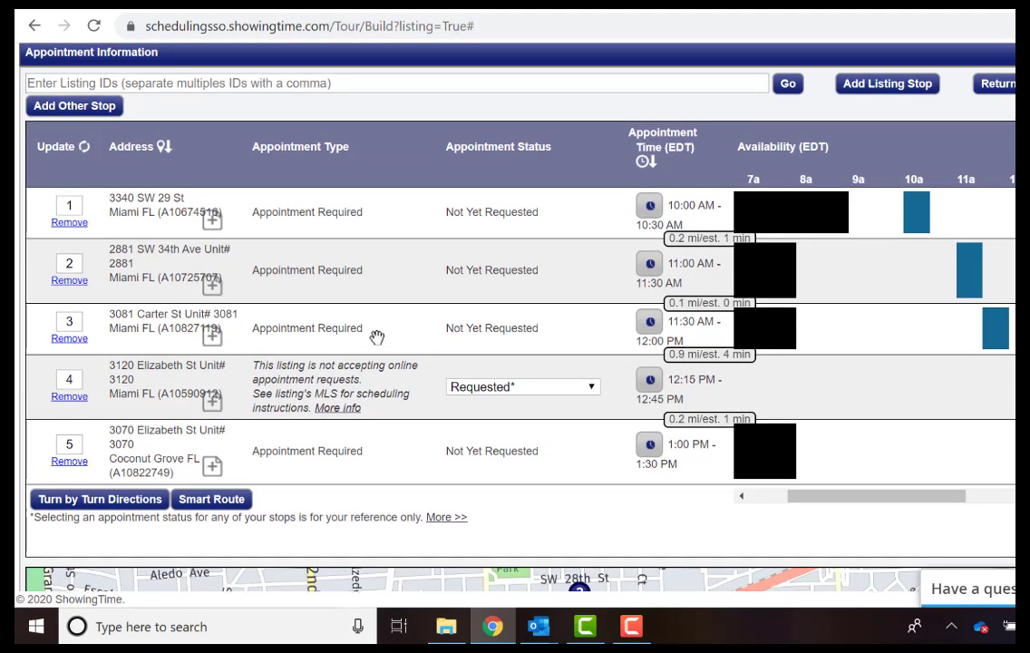
click(548, 390)
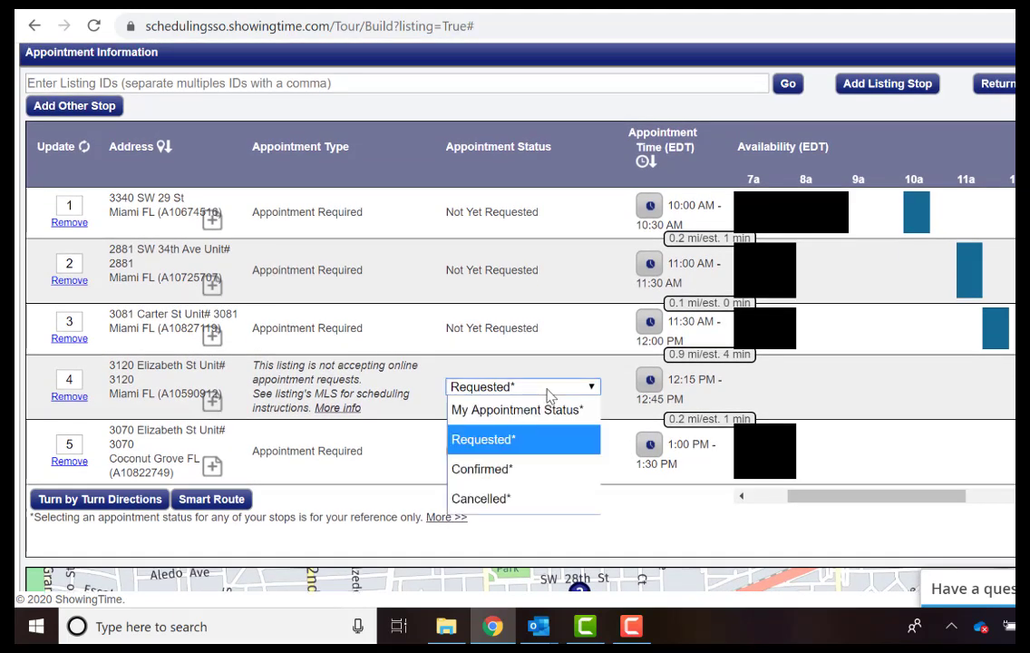
click(549, 394)
scroll(553, 272, down, 1)
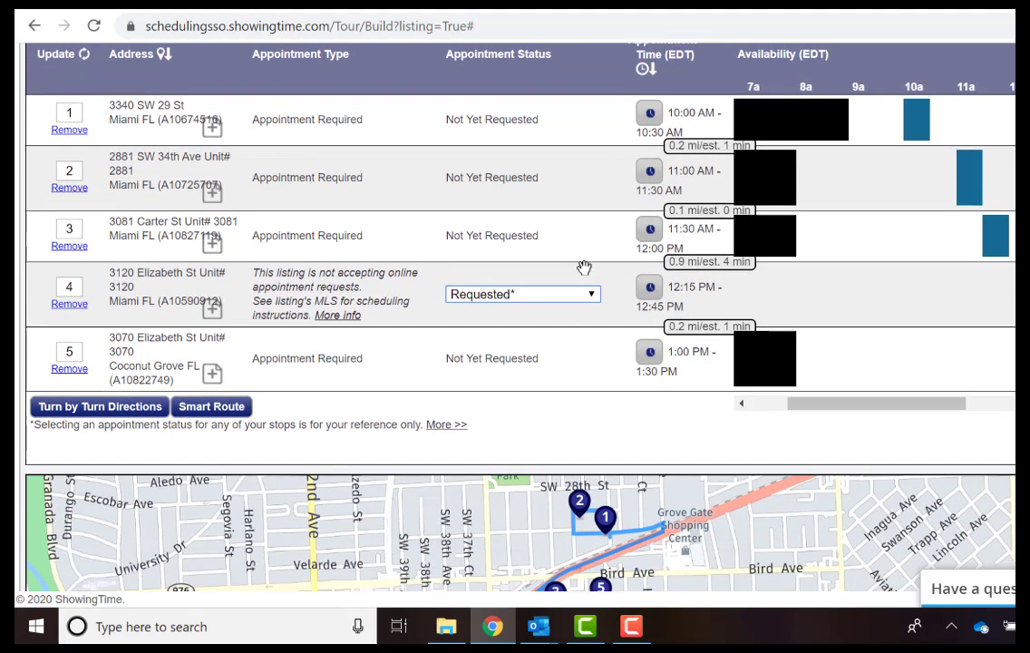
click(560, 300)
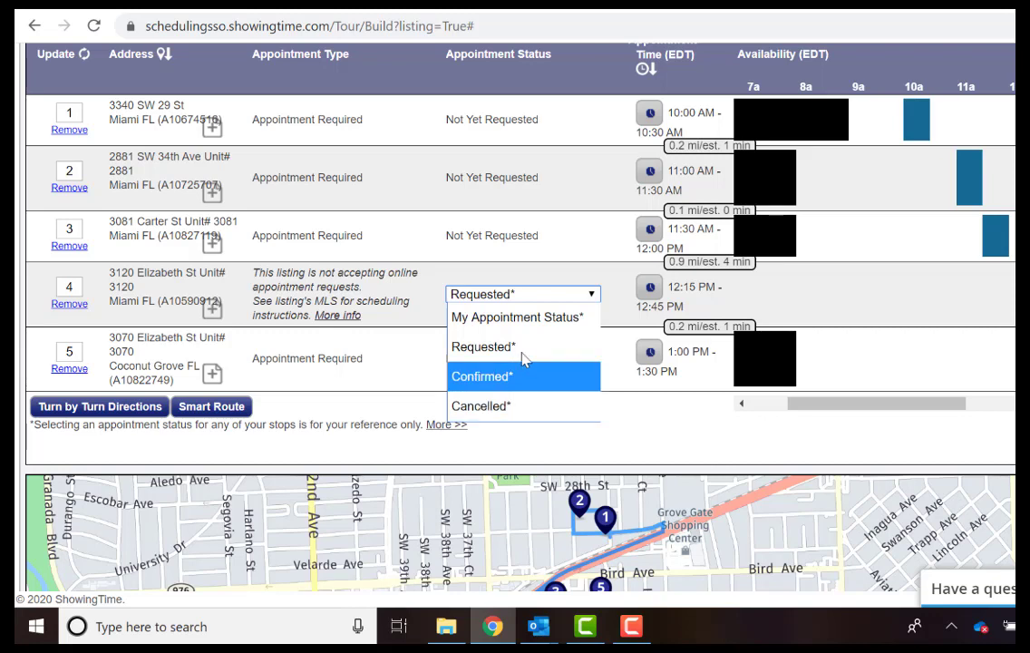
Scroll through the route map to review the five routed stops.
scroll(418, 259, up, 3)
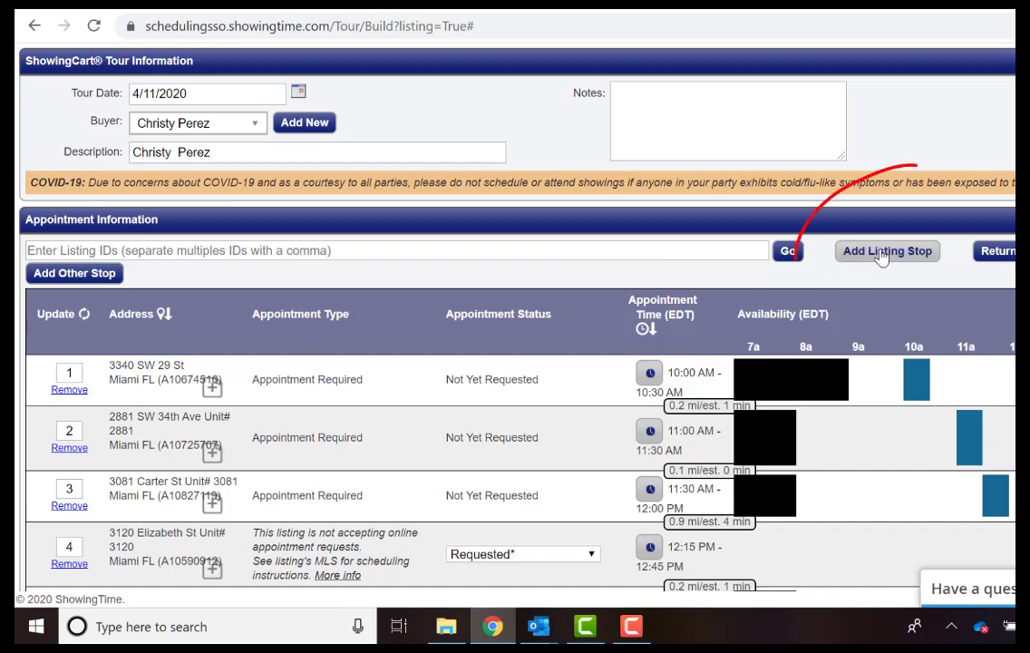
click(159, 250)
scroll(160, 250, down, 5)
scroll(997, 363, down, 2)
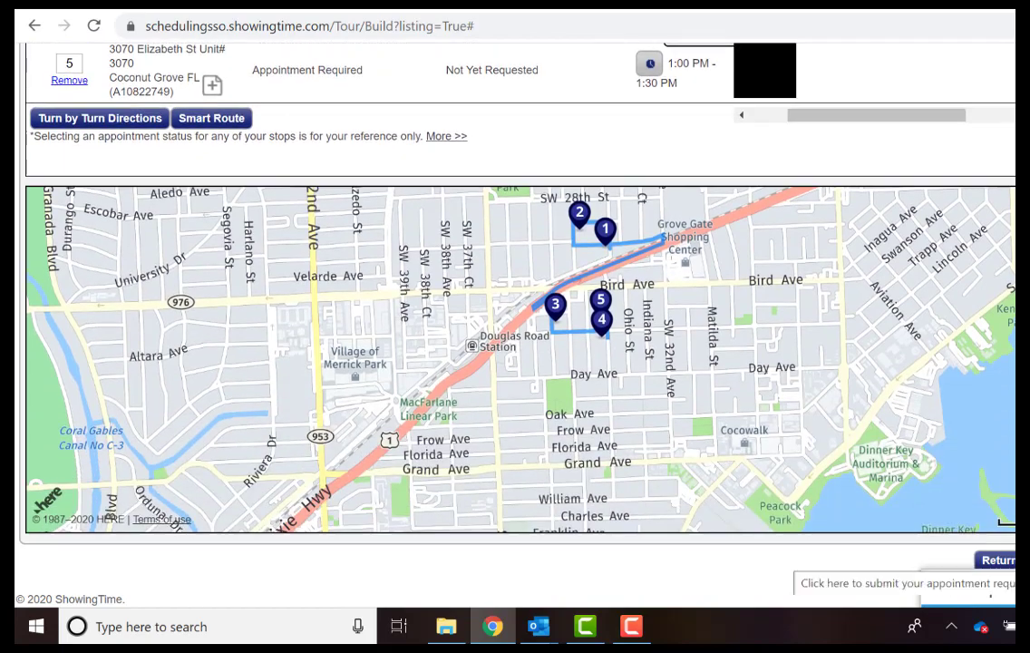
scroll(997, 363, up, 5)
scroll(997, 363, down, 1)
scroll(1006, 365, up, 1)
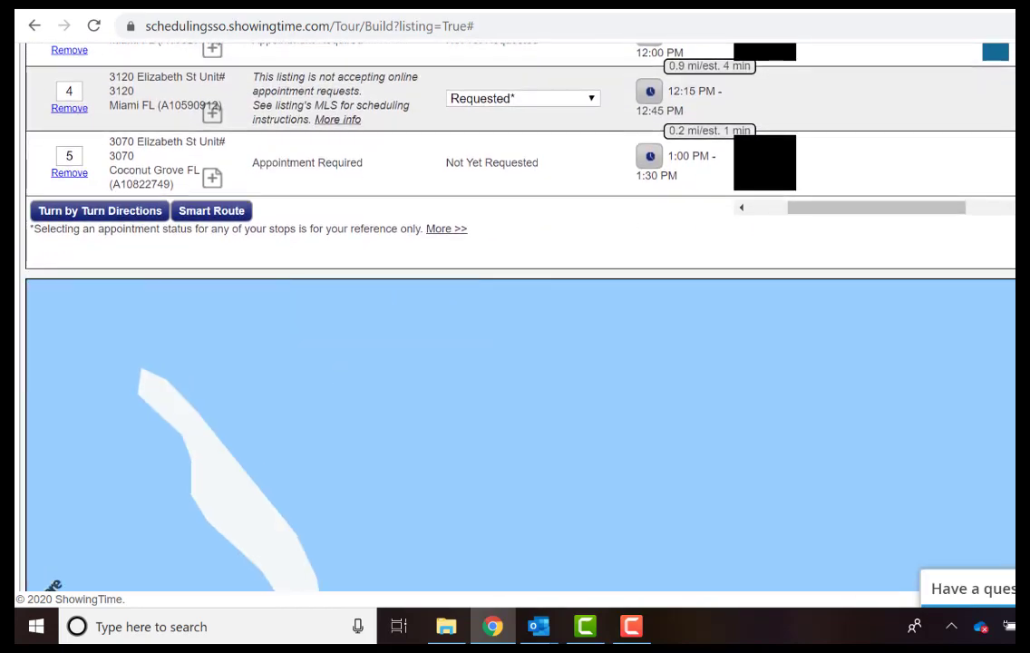
scroll(516, 317, up, 5)
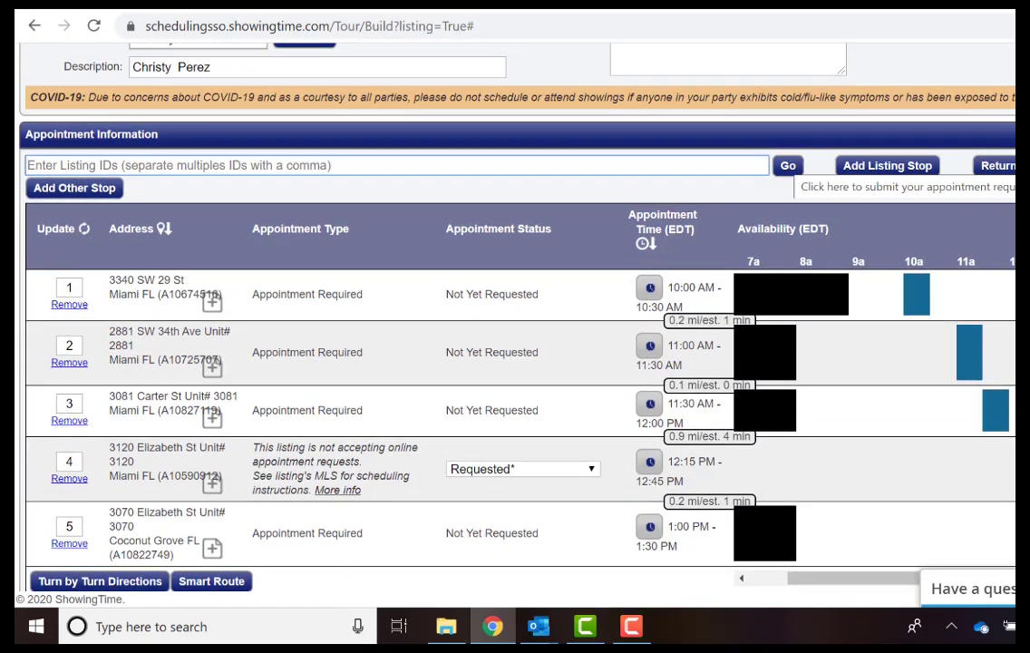
scroll(400, 168, up, 1)
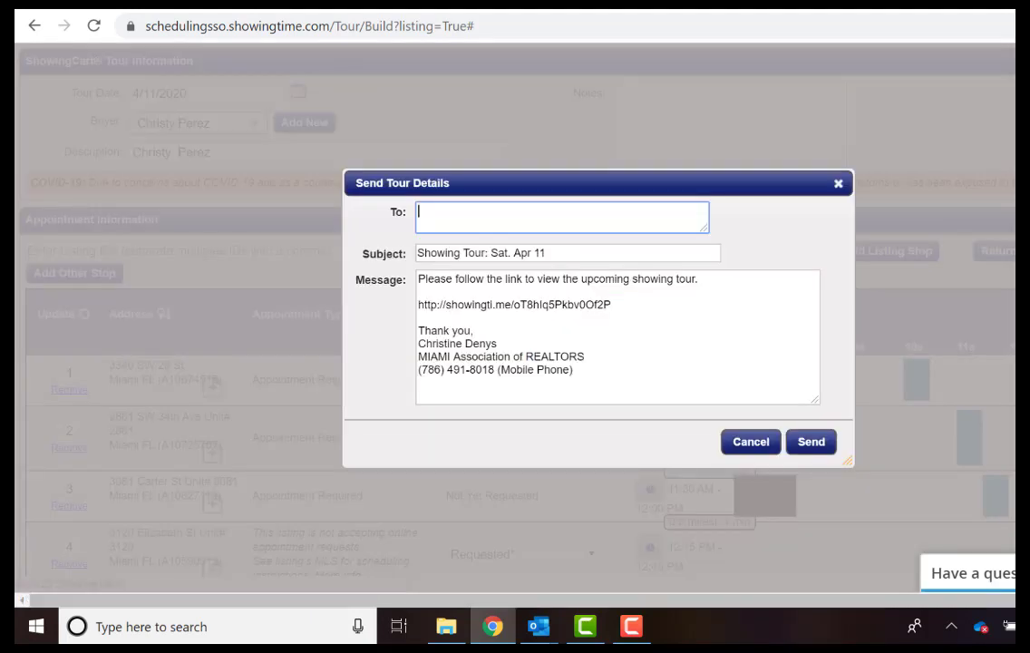
Send the tour details to the buyer's pasted e-mail address and dismiss the Success box.
click(494, 206)
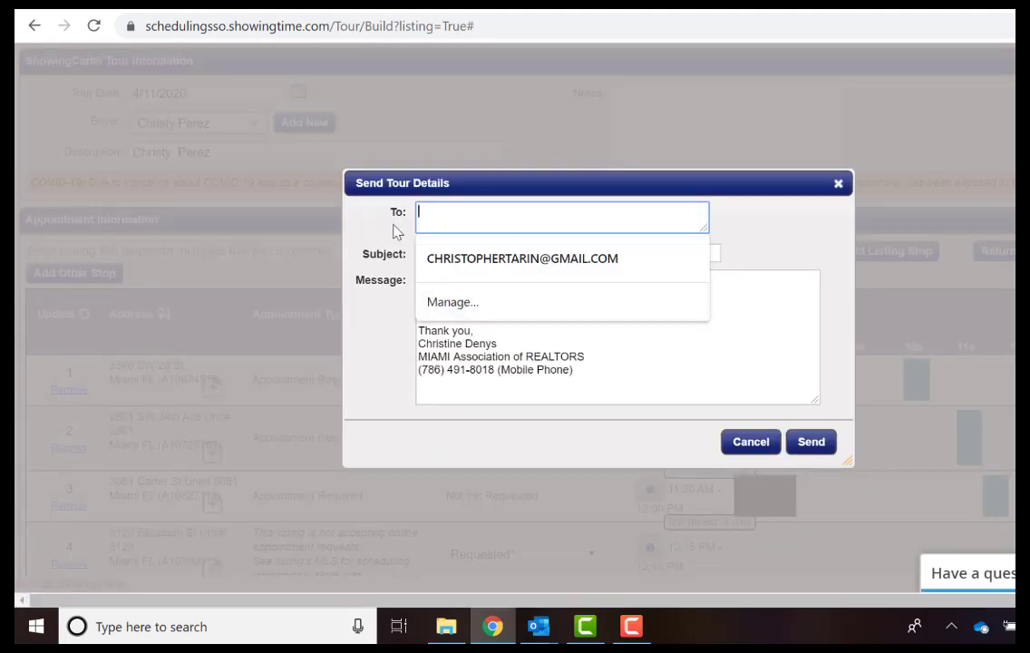
click(355, 238)
click(461, 213)
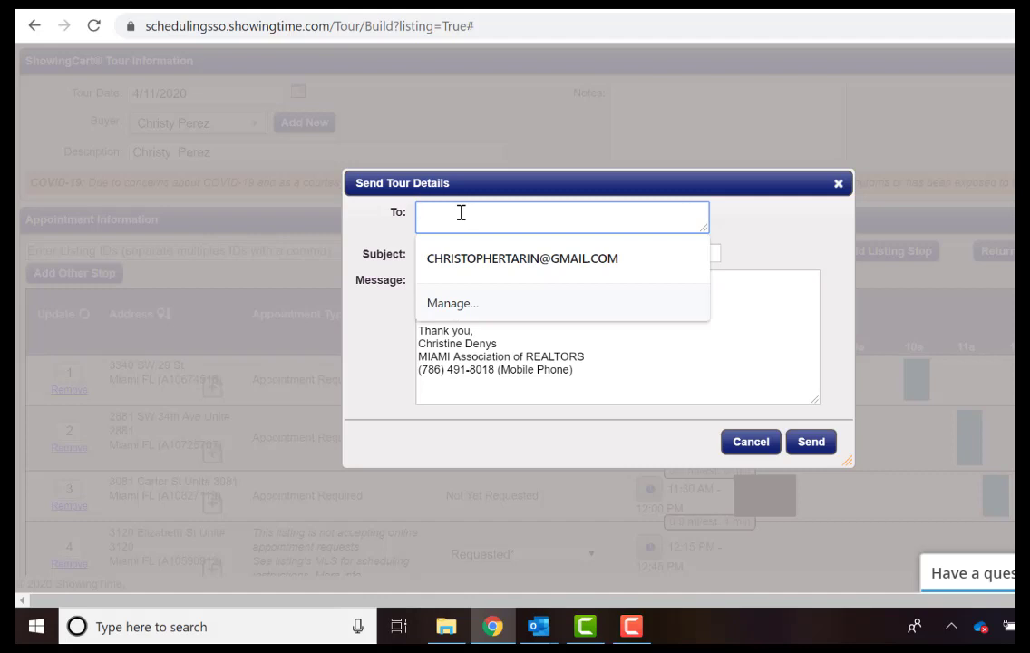
key(ctrl+v)
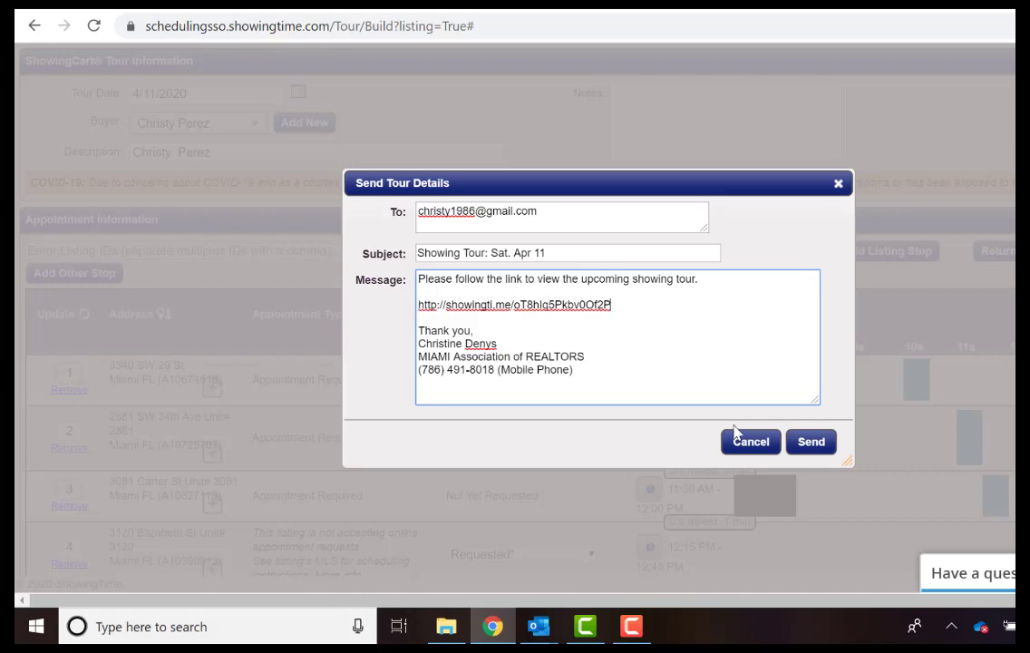
click(803, 443)
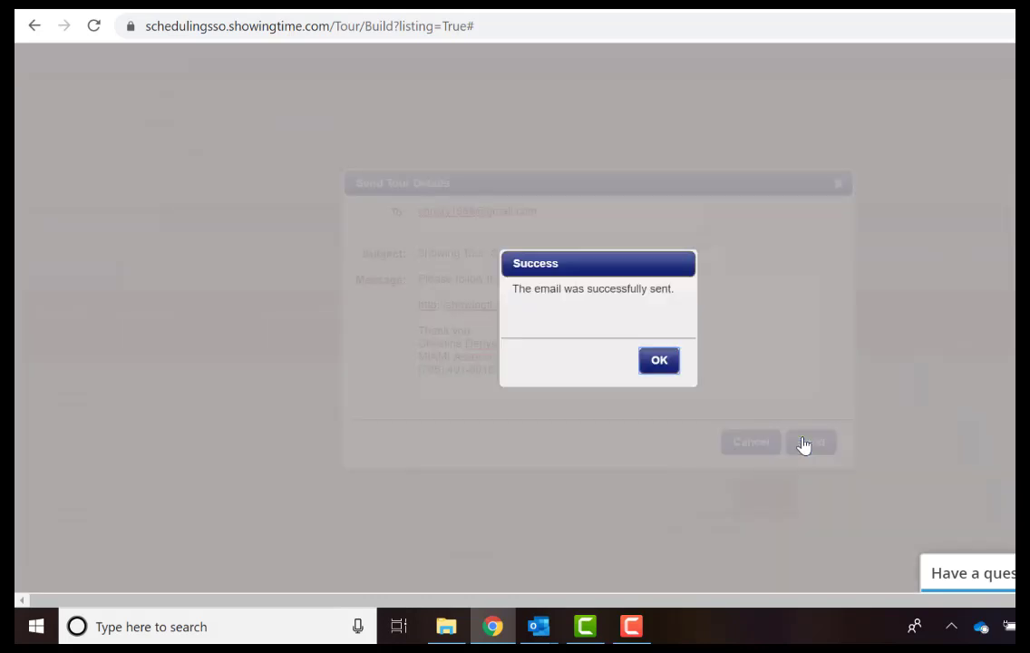
click(659, 361)
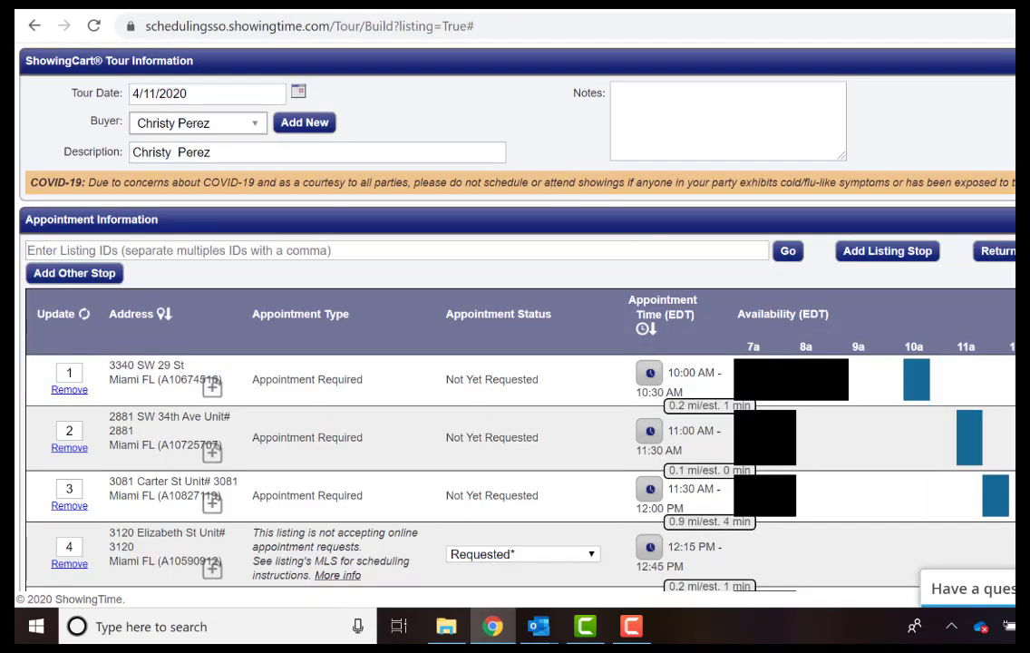
click(302, 5)
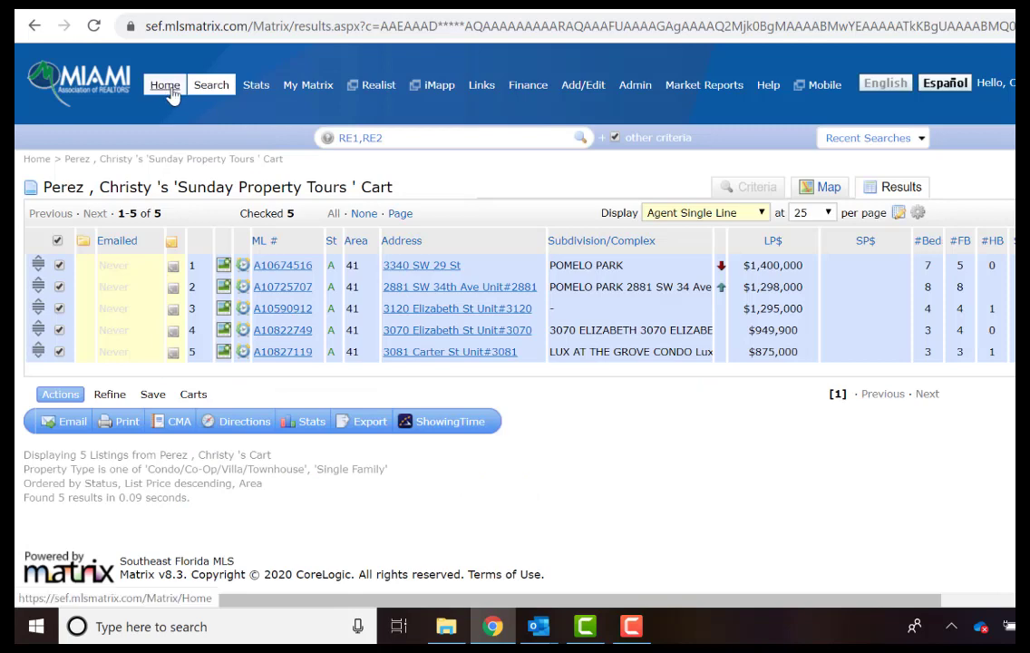
From Matrix Home, open My Matrix Contacts and expand the buyer's Carts (1) entry.
click(170, 95)
mouse_move(306, 91)
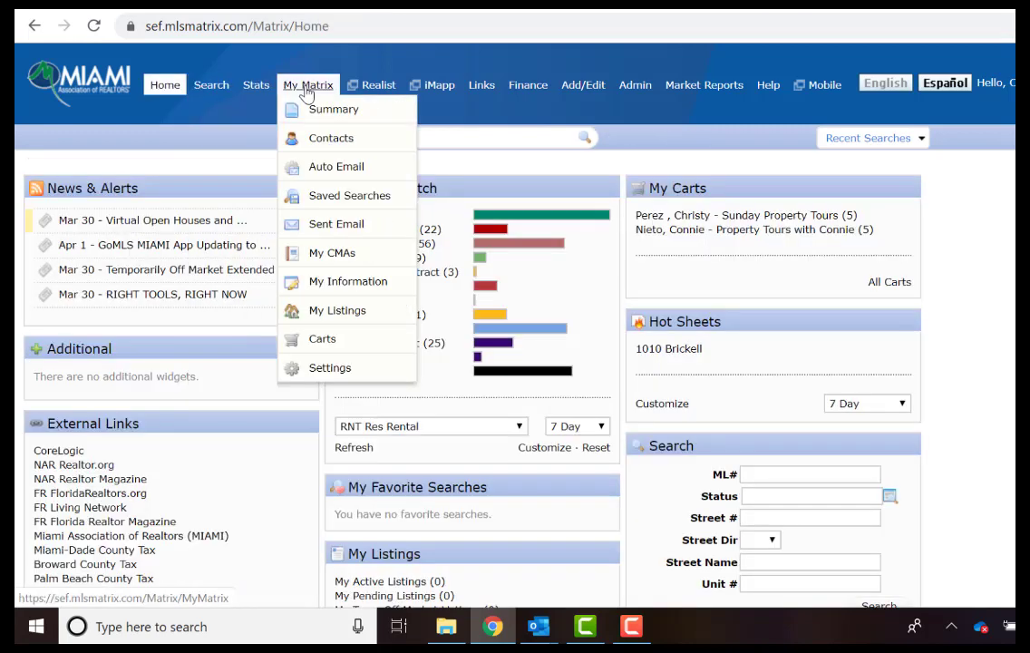
click(323, 143)
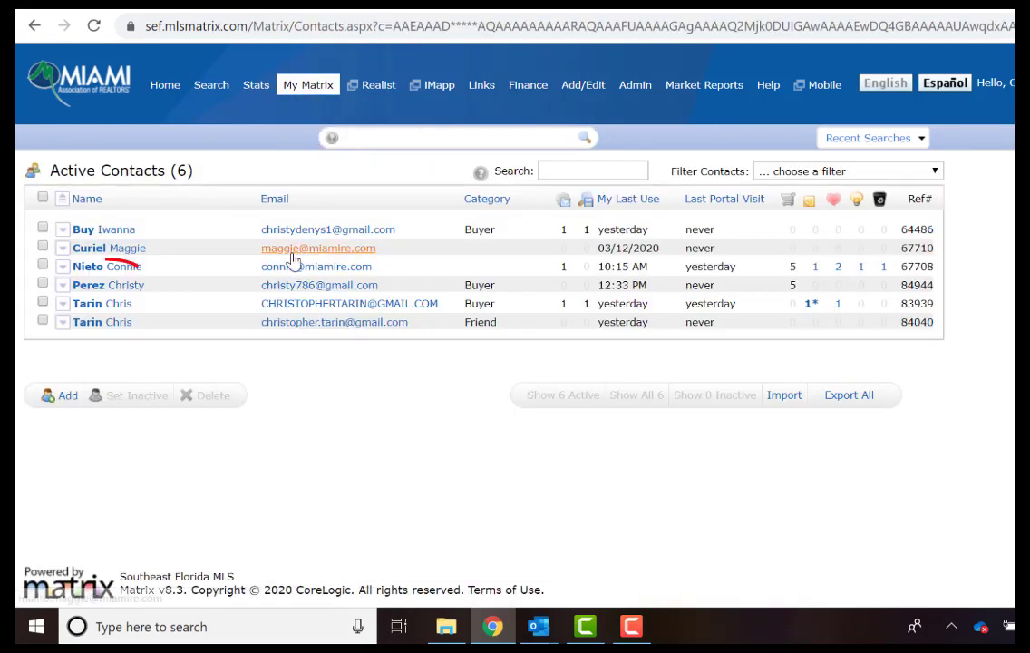
click(62, 285)
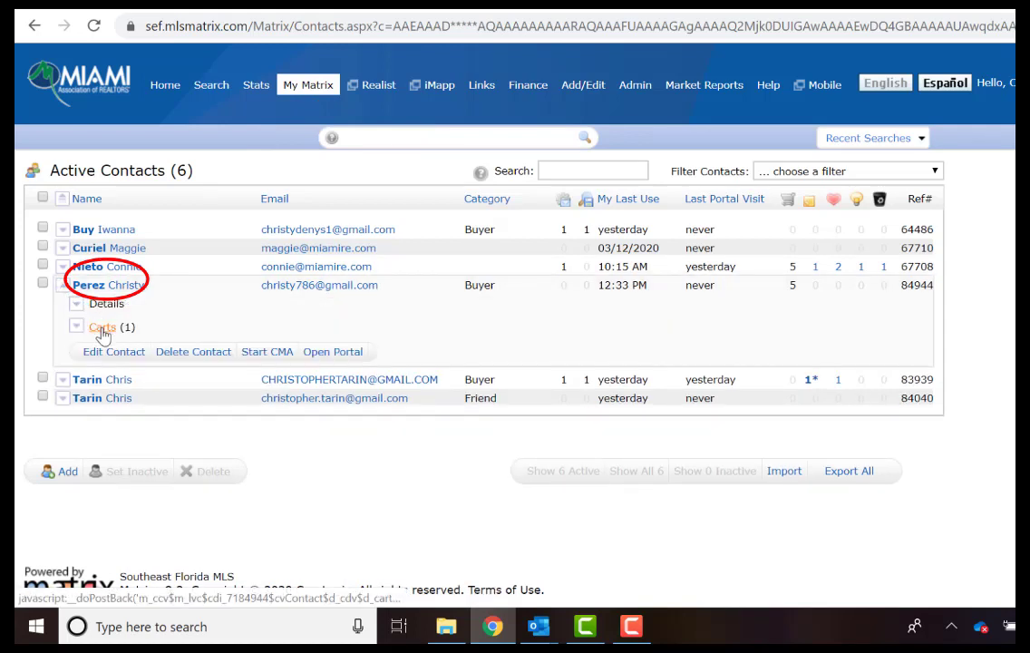
click(77, 330)
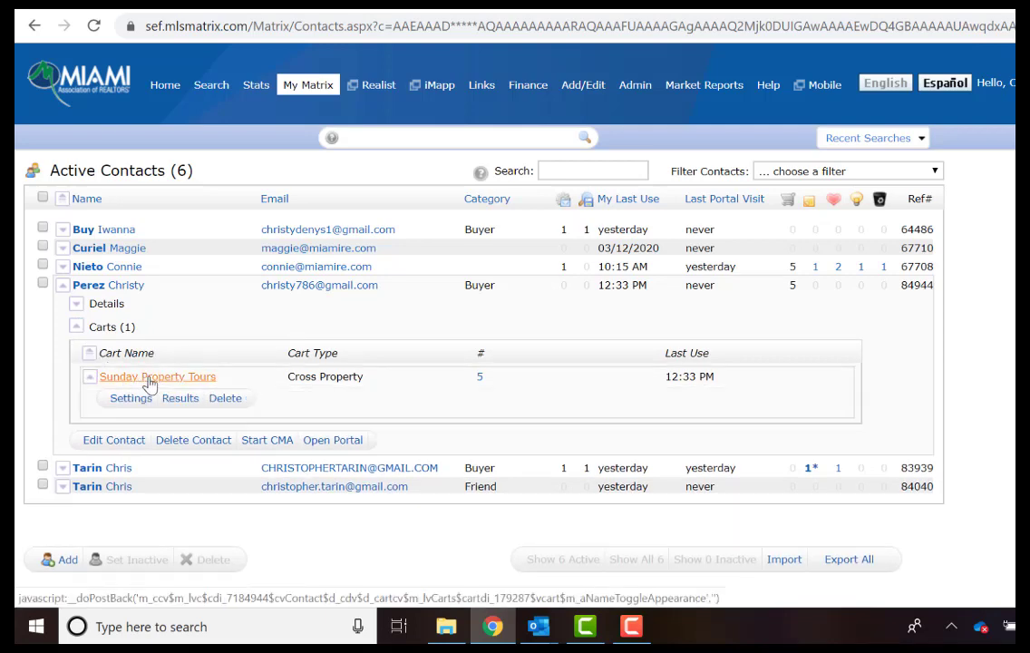
Load Gmail in a new tab, open the 'Showing Tour: Sat. Apr 11' email and its showingti.me link.
click(131, 397)
key(ctrl+t)
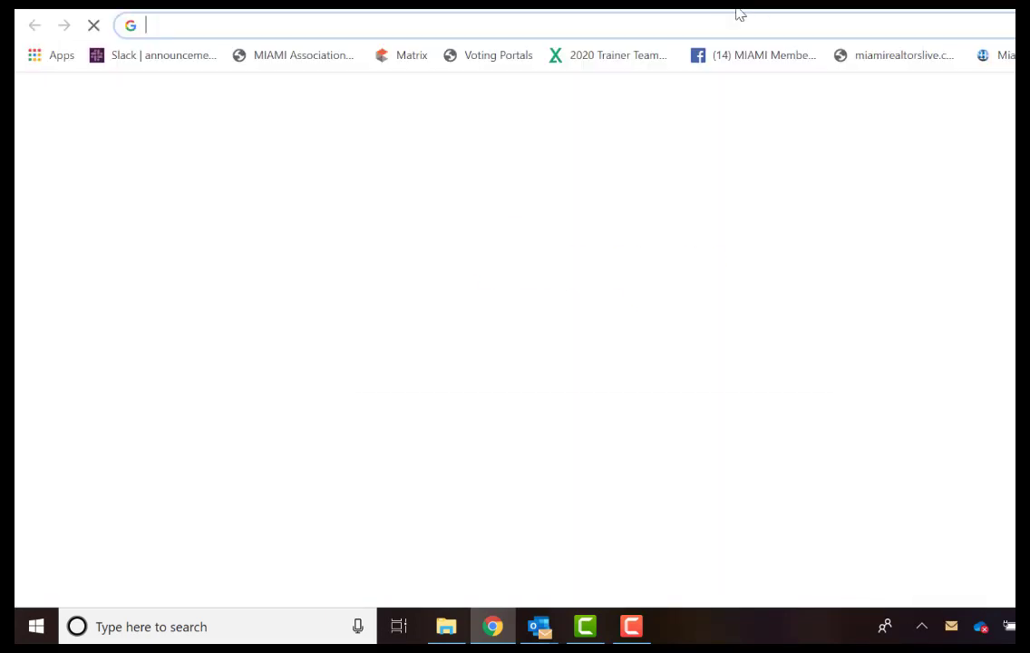
text(cd)
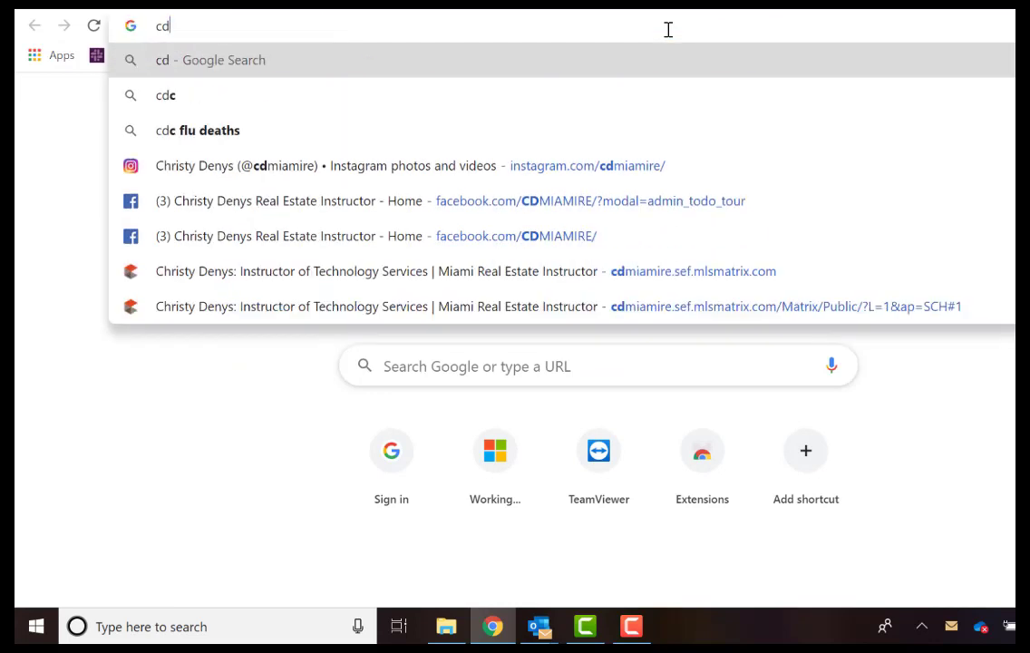
key(BackSpace)
key(BackSpace)
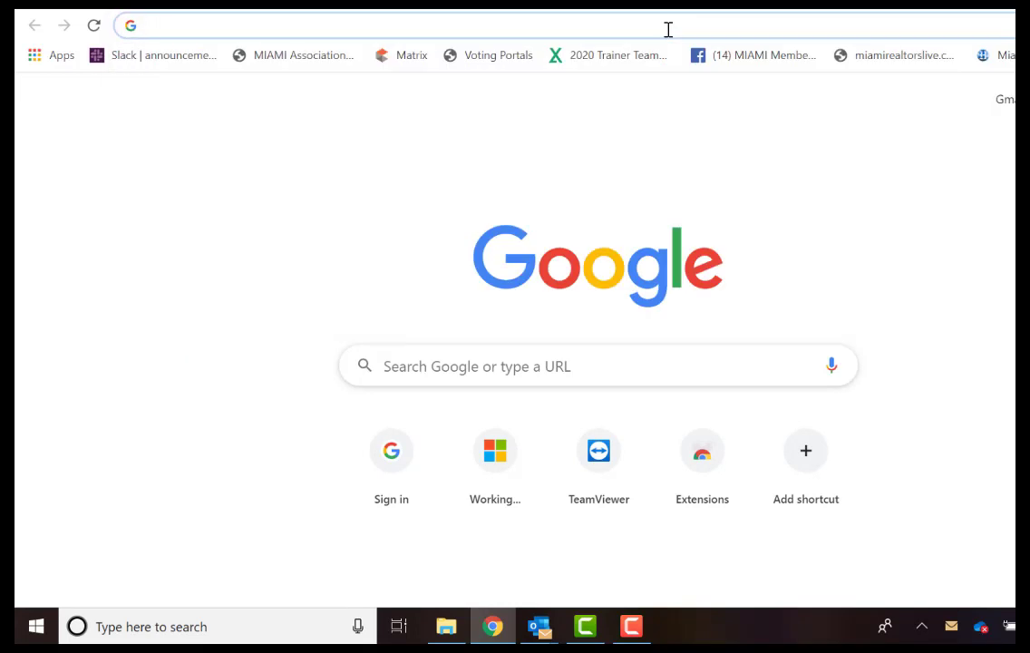
text(gmai)
key(Return)
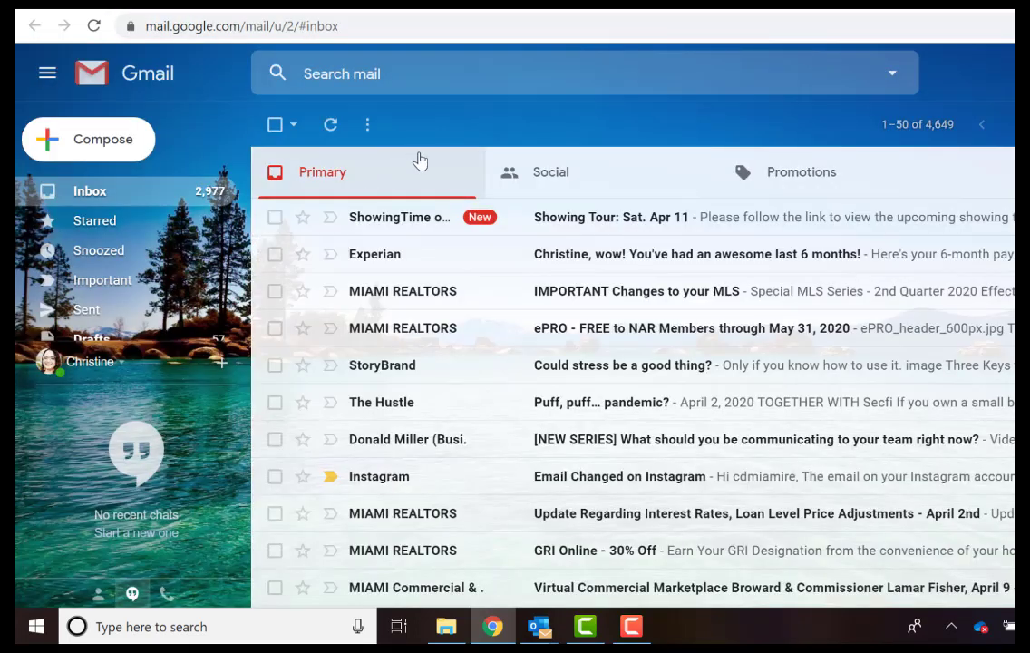
click(573, 220)
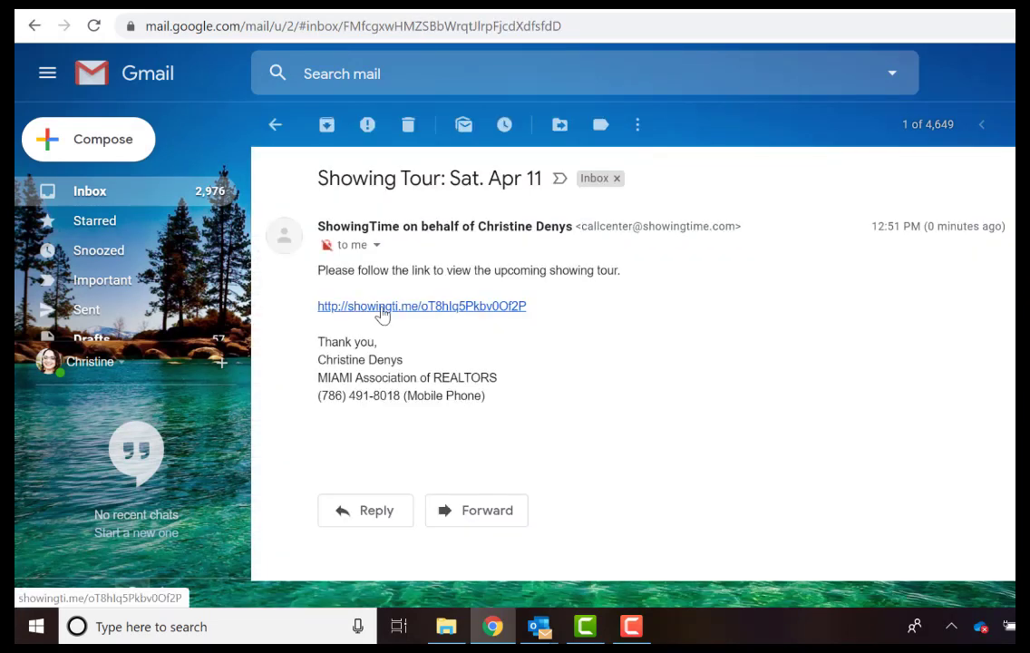
click(381, 309)
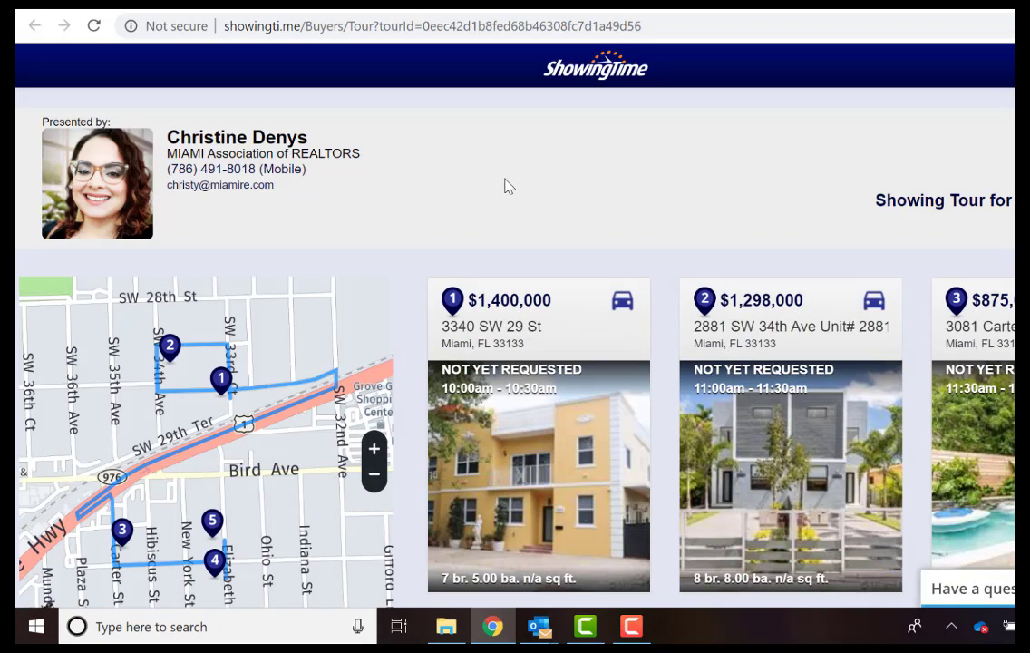
scroll(509, 186, down, 1)
scroll(960, 276, down, 3)
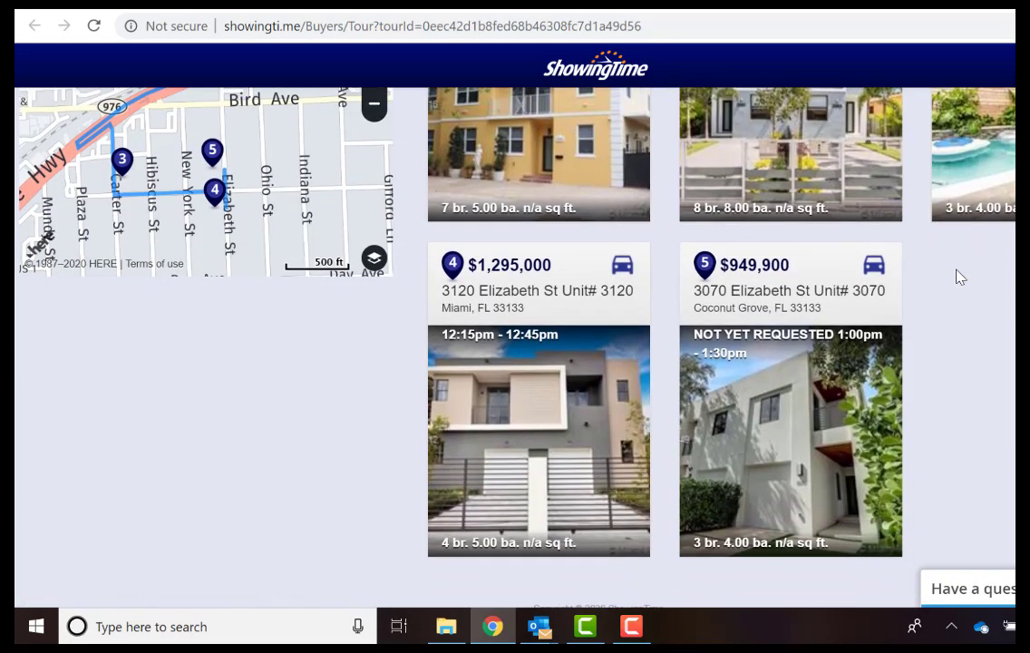
scroll(958, 276, down, 1)
scroll(266, 285, up, 6)
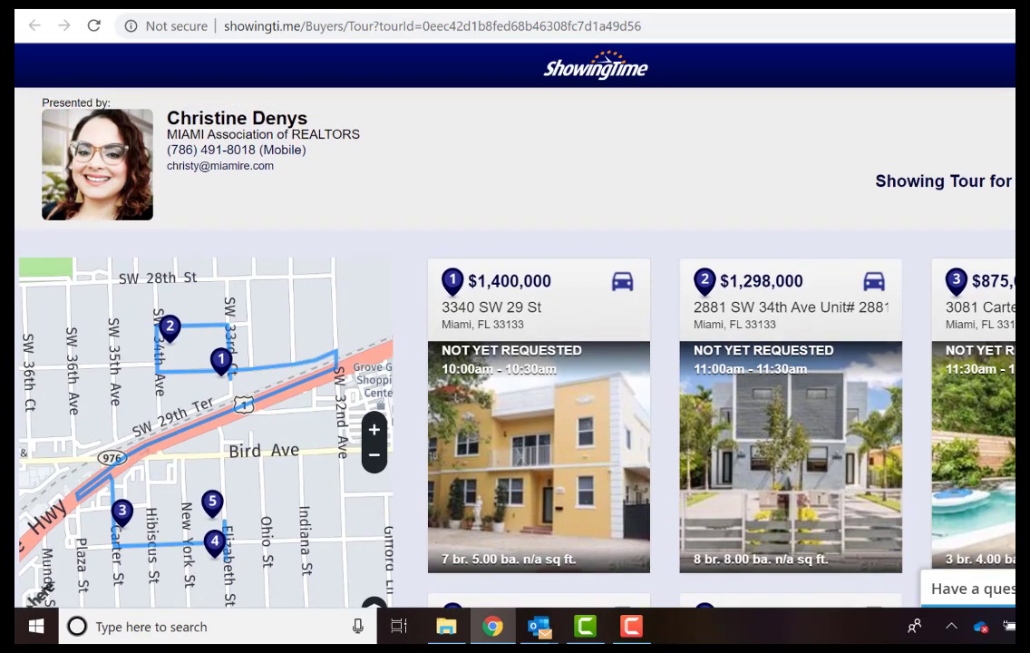
scroll(589, 236, up, 1)
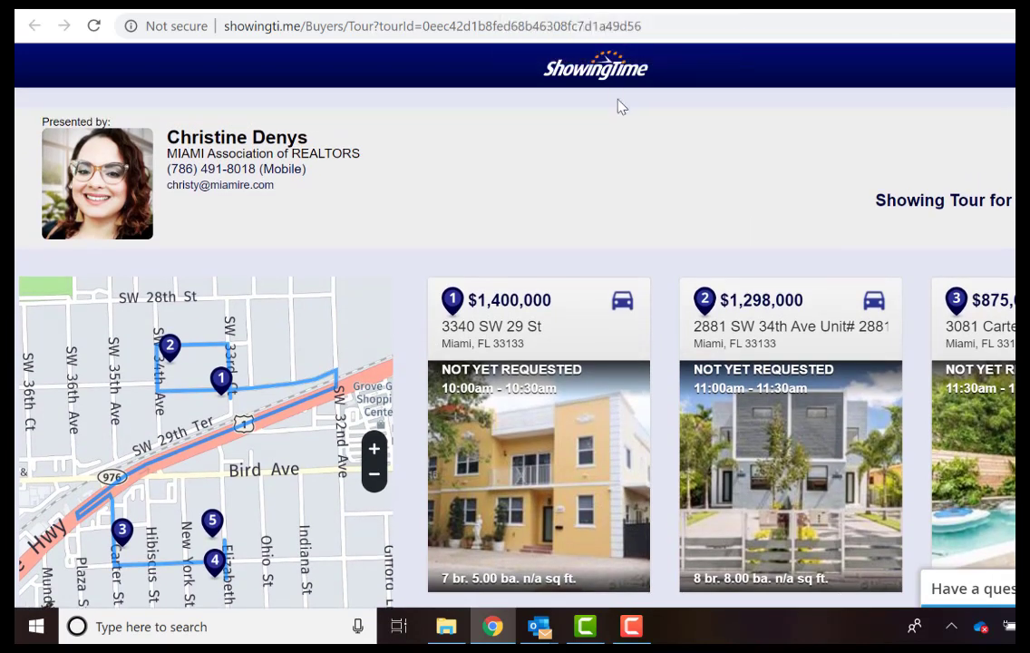